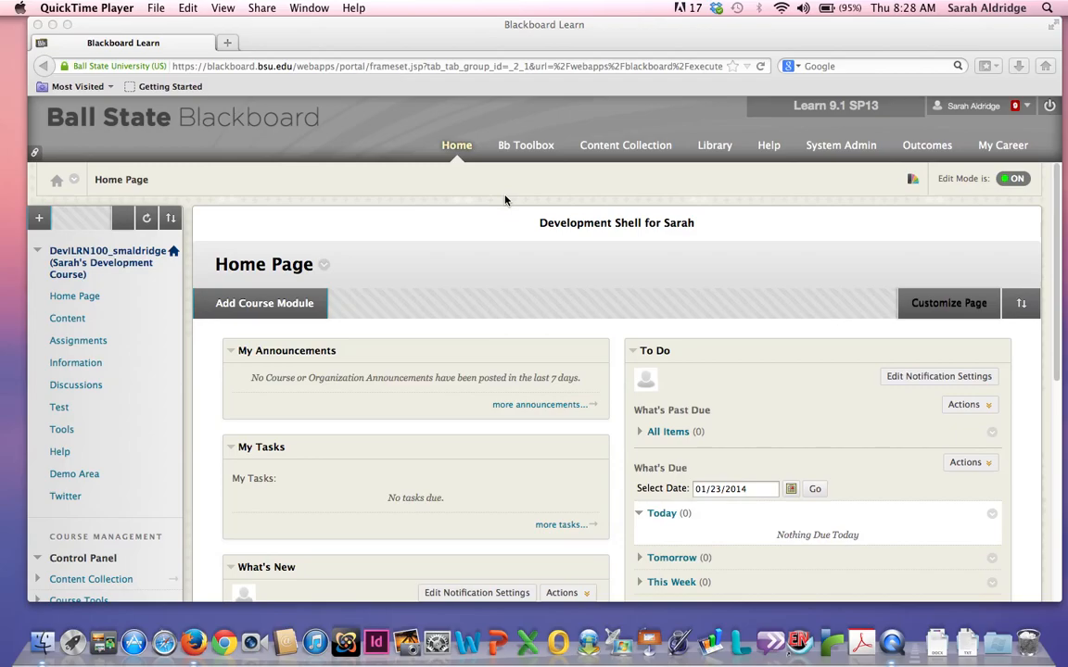
# Open the list of tests under Tests, Surveys, and Pools in the course tools.
pyautogui.scroll(-3, 406, 223)
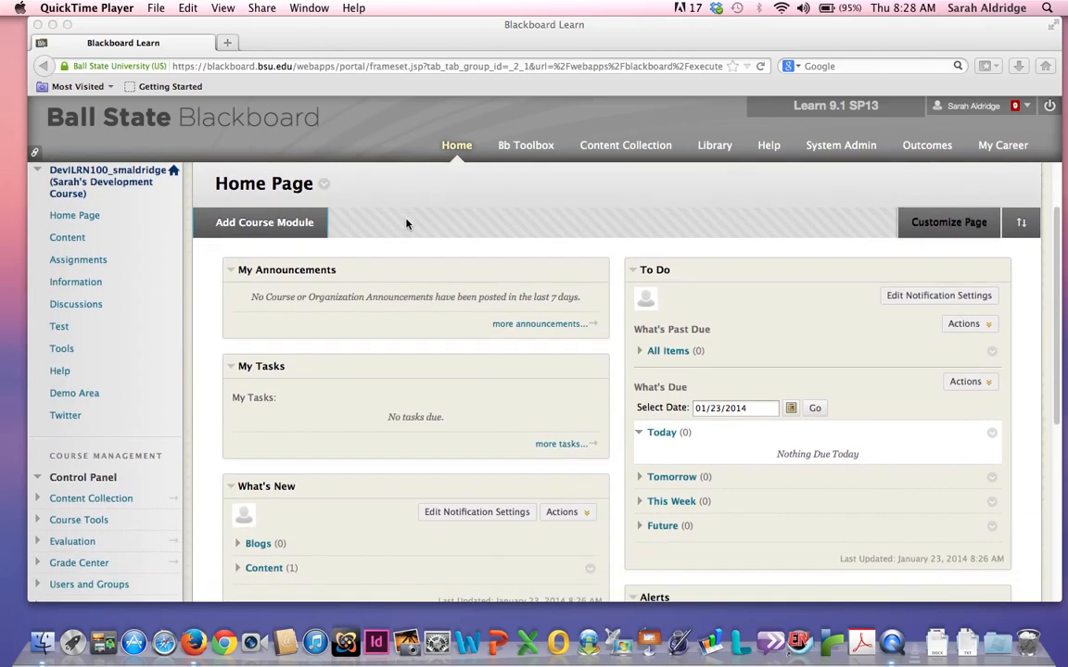
pyautogui.scroll(-2, 406, 223)
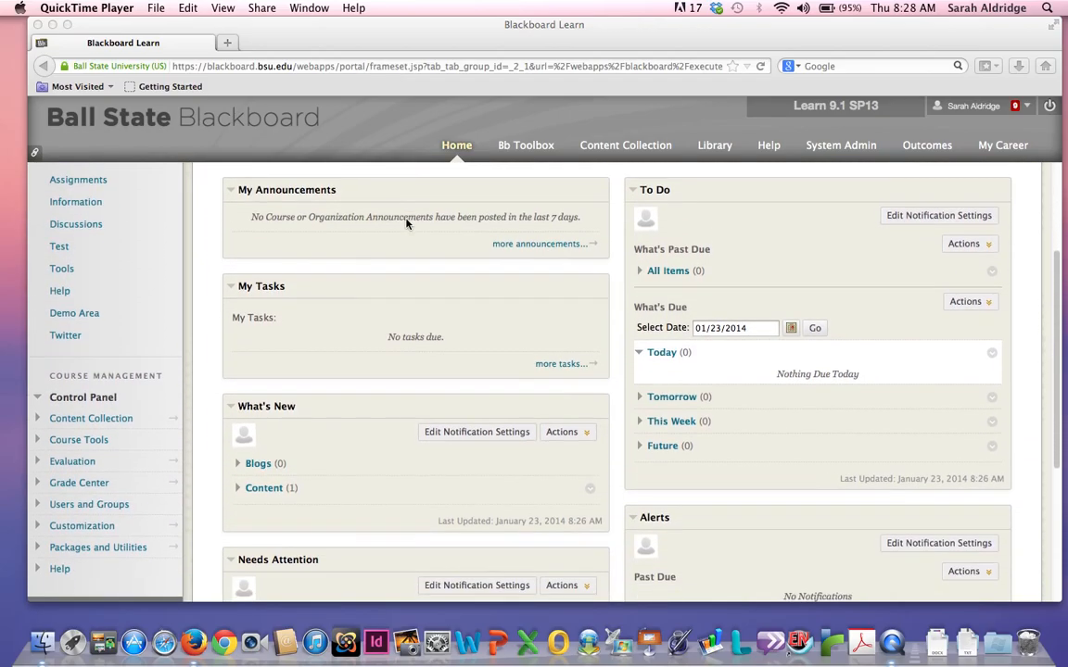
pyautogui.click(92, 444)
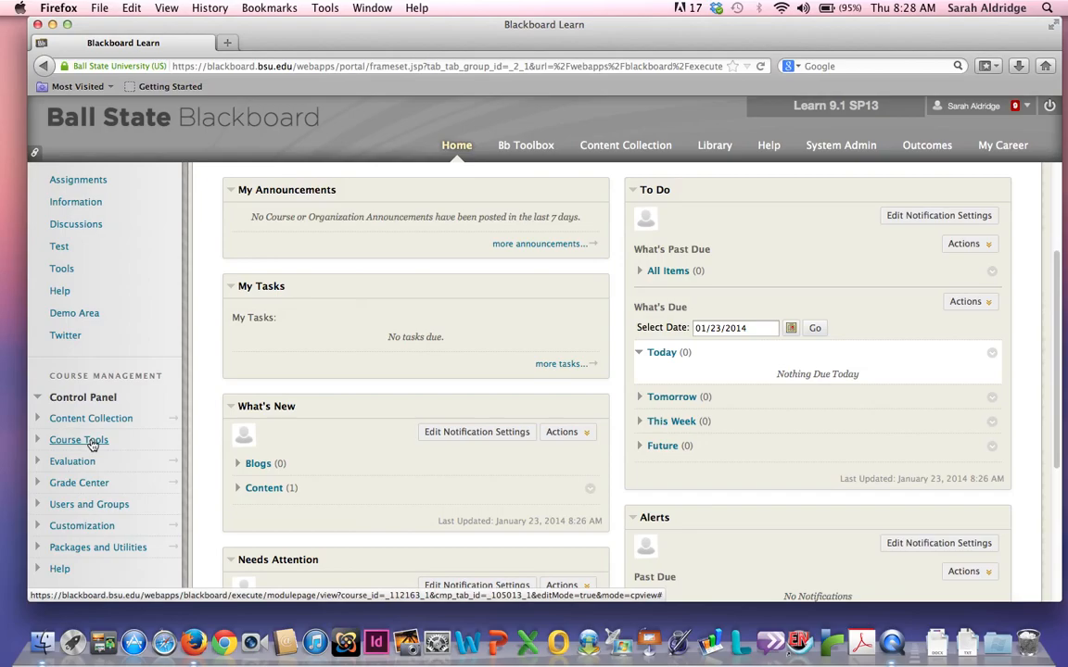
pyautogui.click(92, 442)
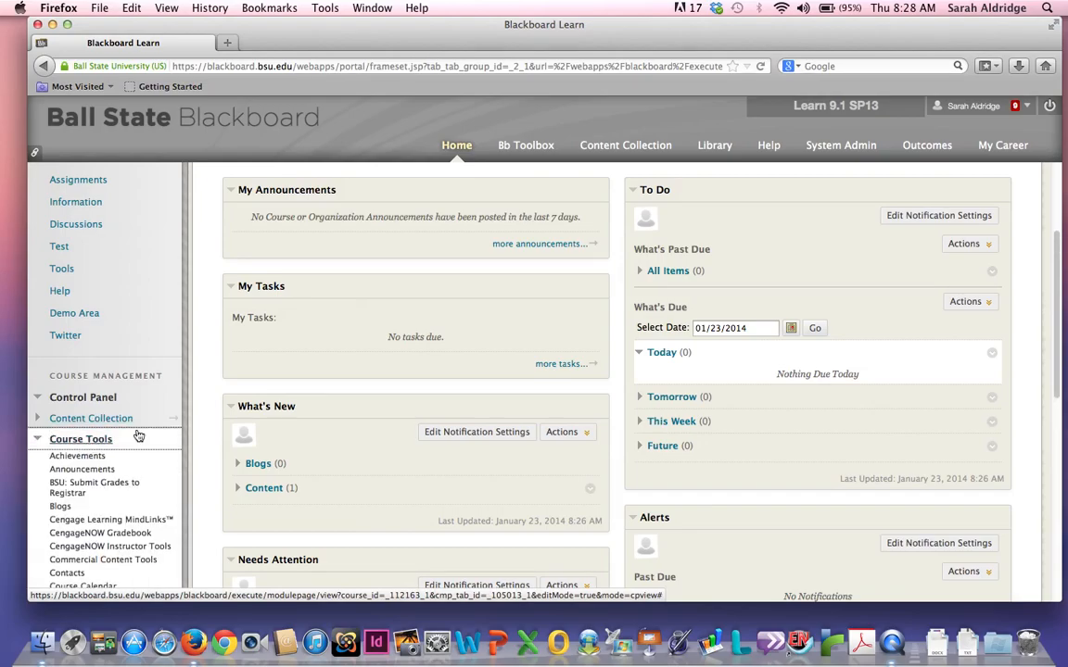
pyautogui.scroll(-5, 136, 515)
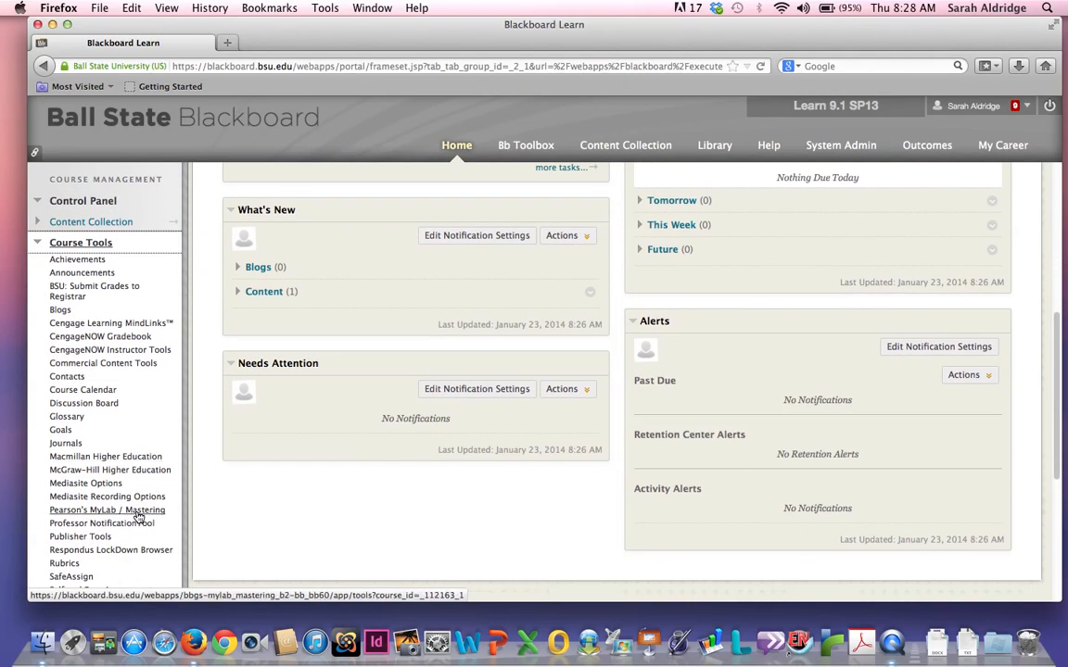
pyautogui.scroll(-4, 137, 516)
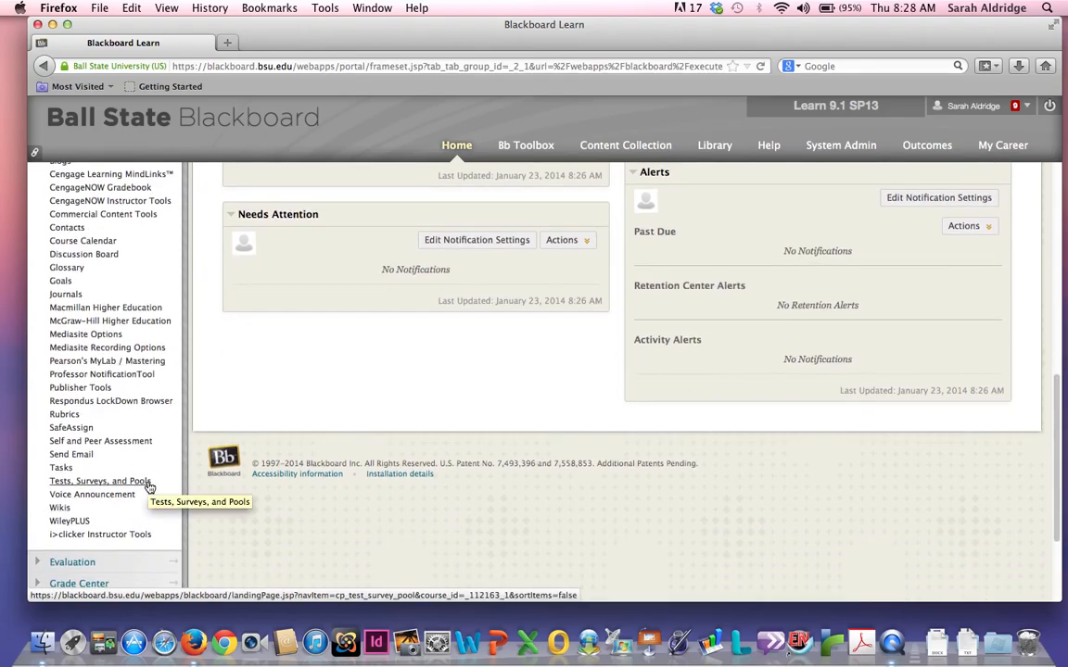
pyautogui.click(142, 483)
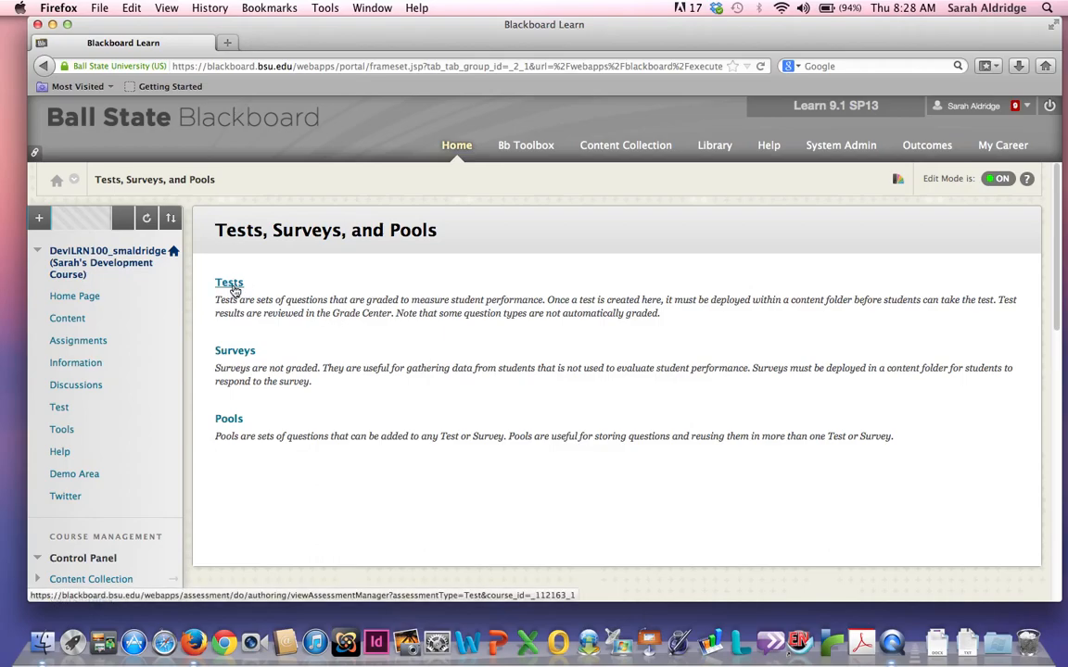
pyautogui.click(235, 290)
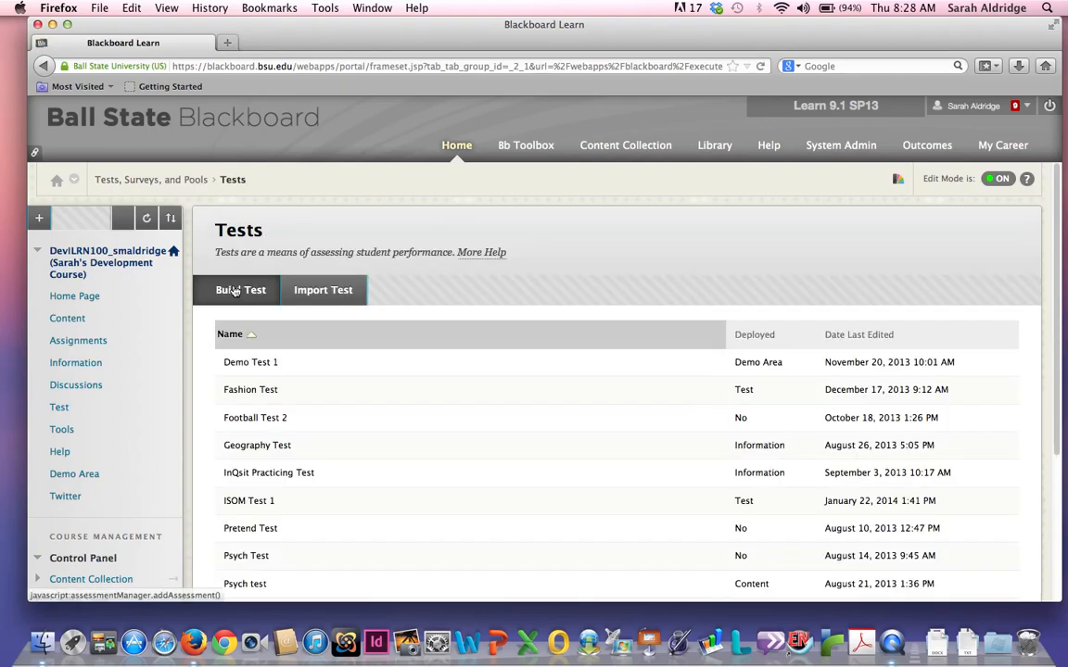
# Start building a new test and name it "My New ISOM Test".
pyautogui.scroll(-1, 467, 314)
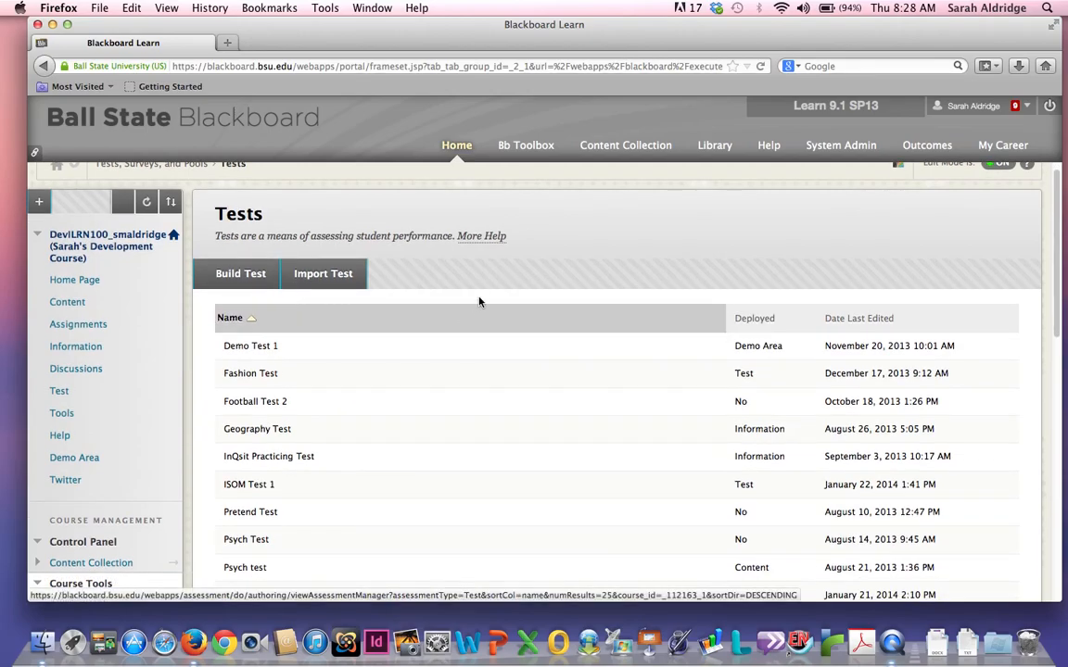
pyautogui.click(240, 275)
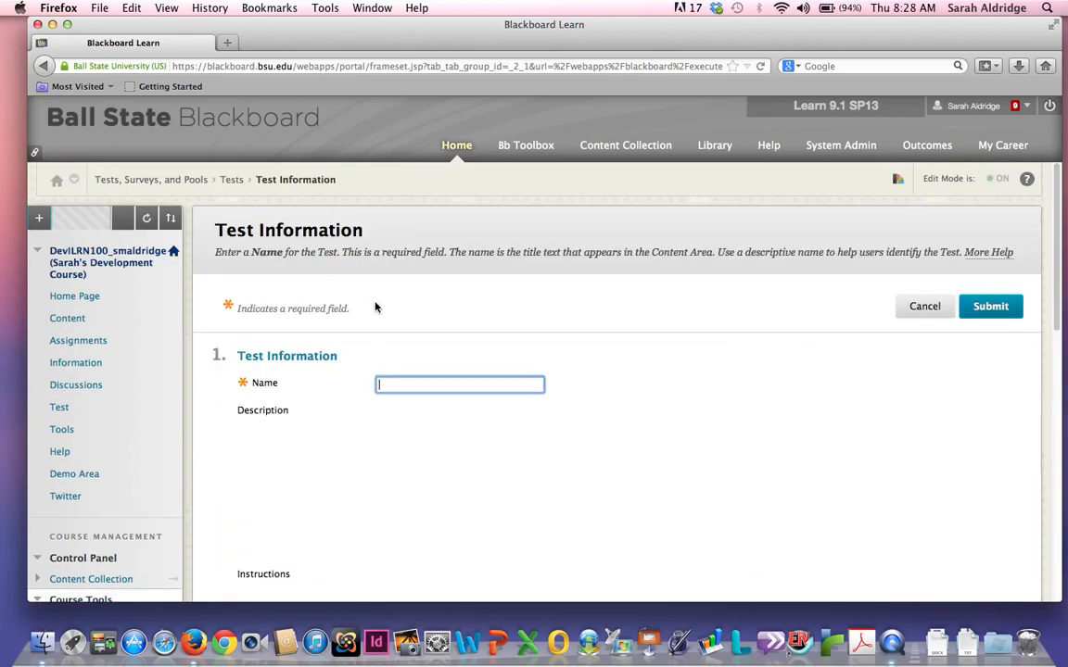
pyautogui.write('My New IS')
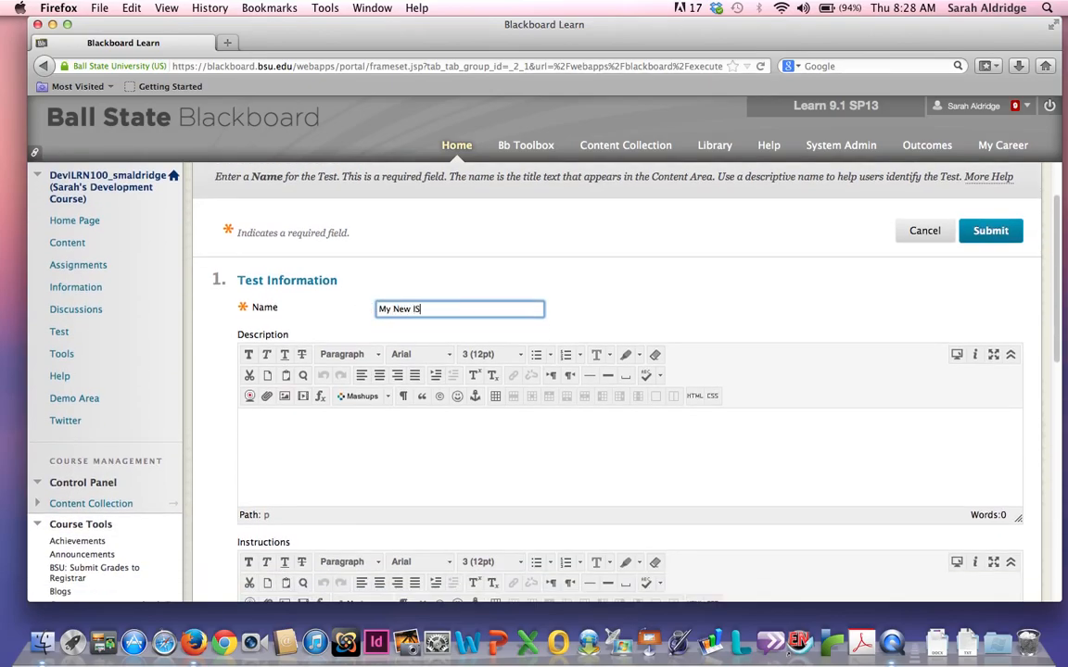
pyautogui.write('OM Test')
# Enter "This is my ISOM test from InQsit." as the test's description.
pyautogui.scroll(-1, 287, 306)
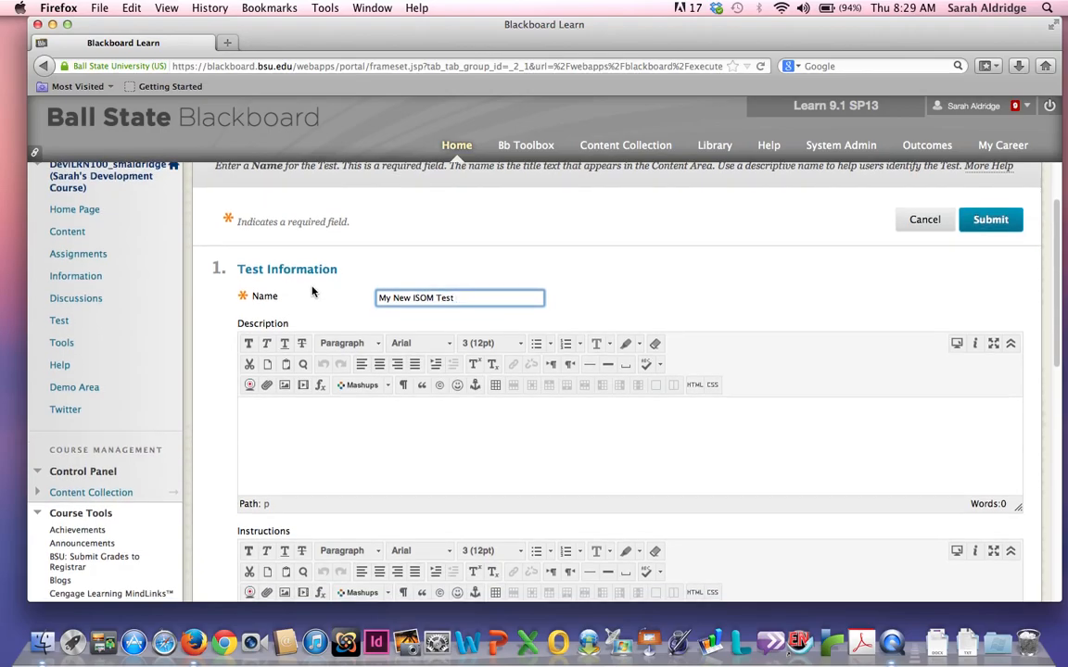
pyautogui.scroll(-3, 350, 293)
pyautogui.click(340, 391)
pyautogui.scroll(-1, 340, 395)
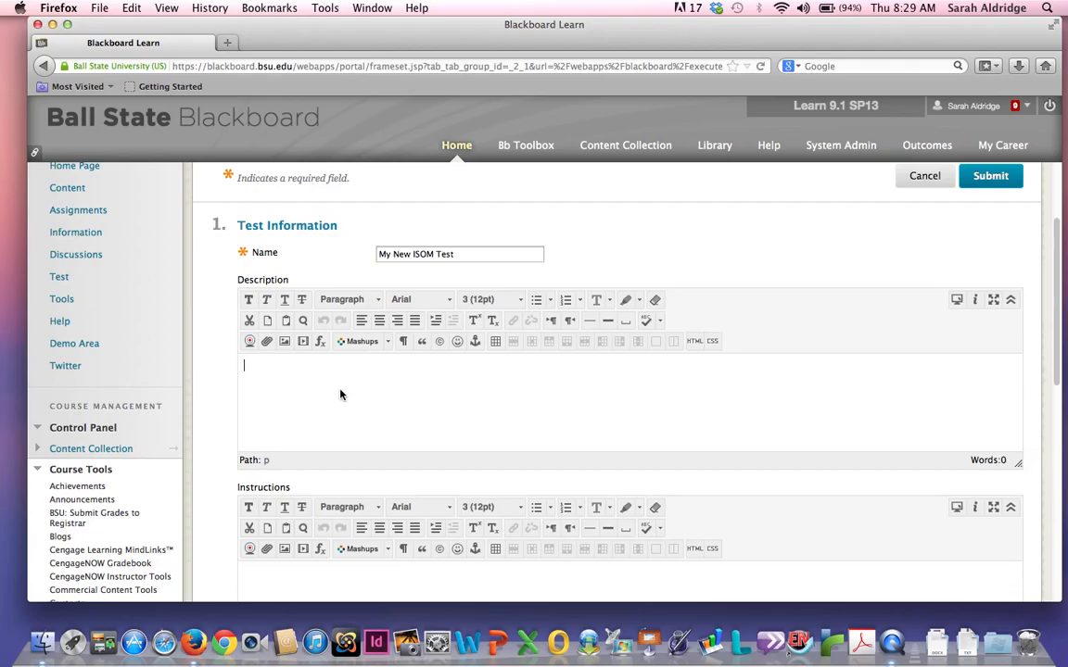
pyautogui.write('This is my ISOM test ')
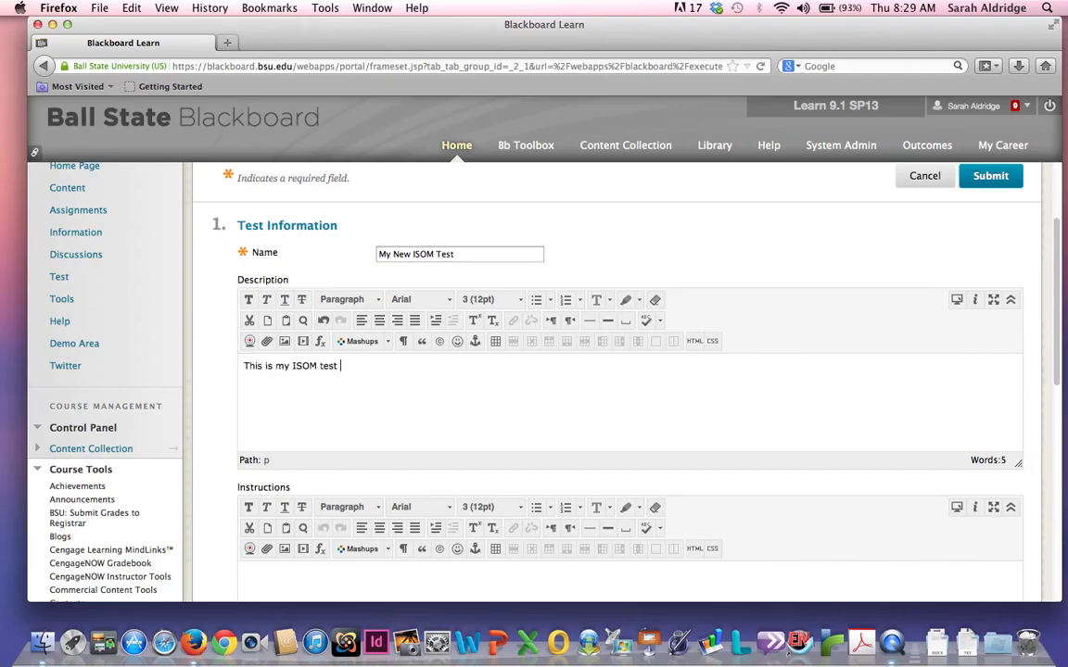
pyautogui.write('from InQsit')
pyautogui.scroll(-2, 534, 371)
pyautogui.write('.')
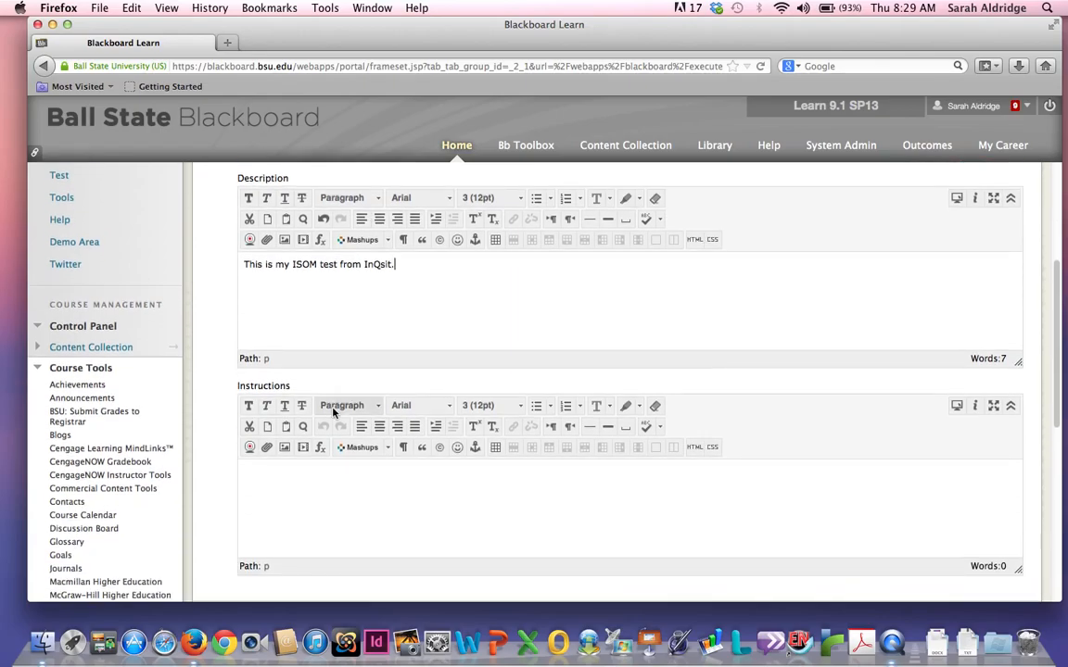
# Enter "Answer all questions fully." as the test's instructions and submit the test information.
pyautogui.scroll(-1, 327, 444)
pyautogui.click(322, 477)
pyautogui.write('Ans')
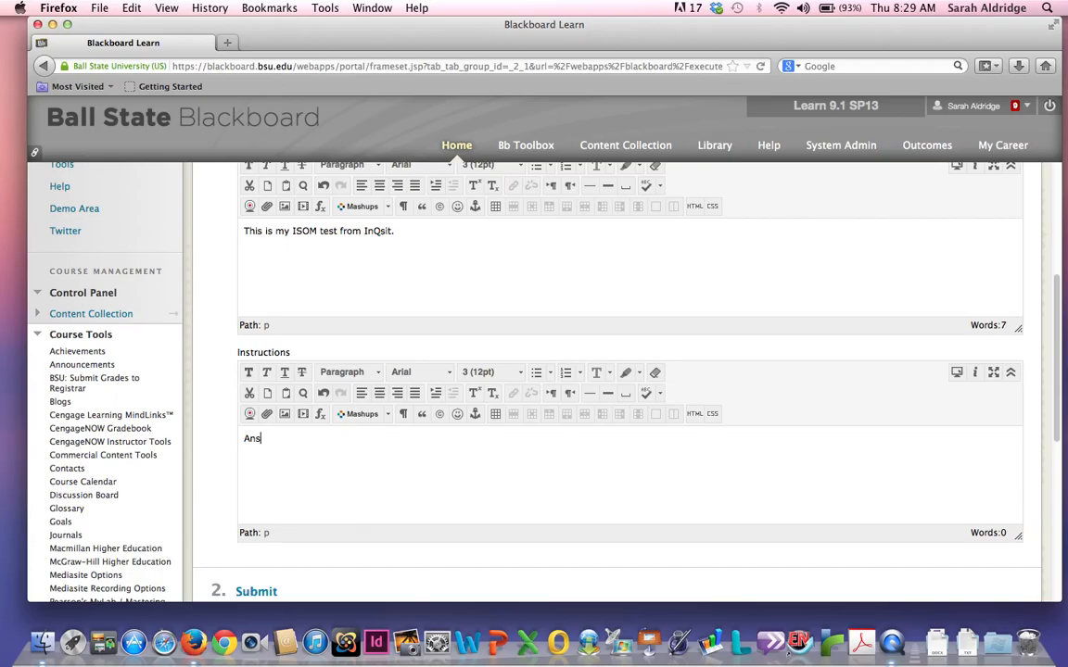
pyautogui.write('wer all questions fully.')
pyautogui.scroll(-2, 621, 371)
pyautogui.scroll(-4, 621, 371)
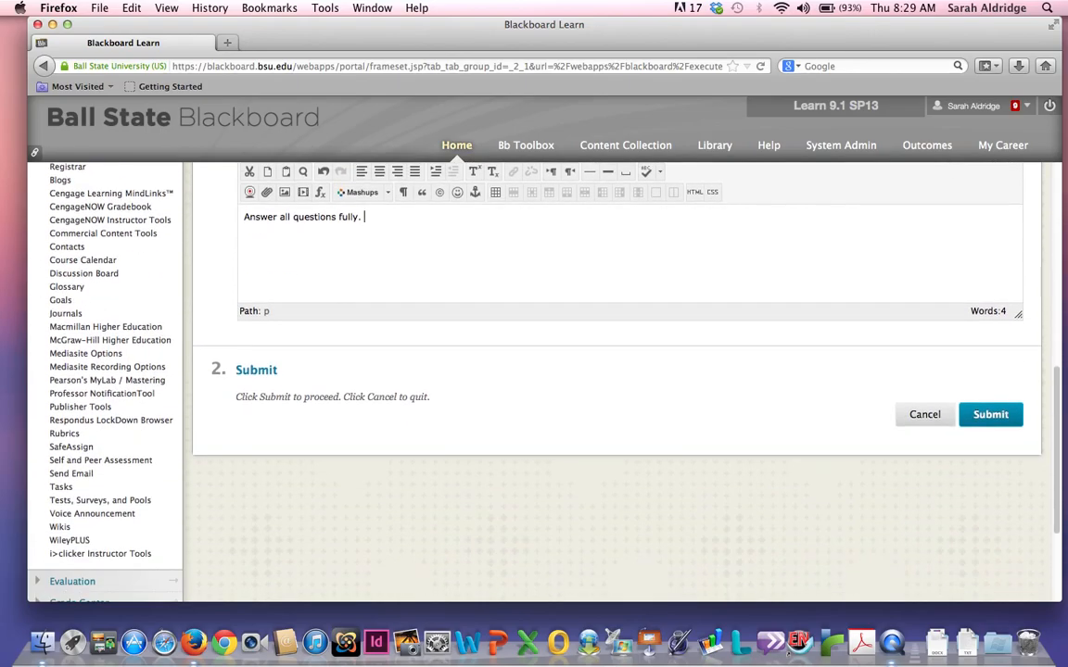
pyautogui.click(988, 416)
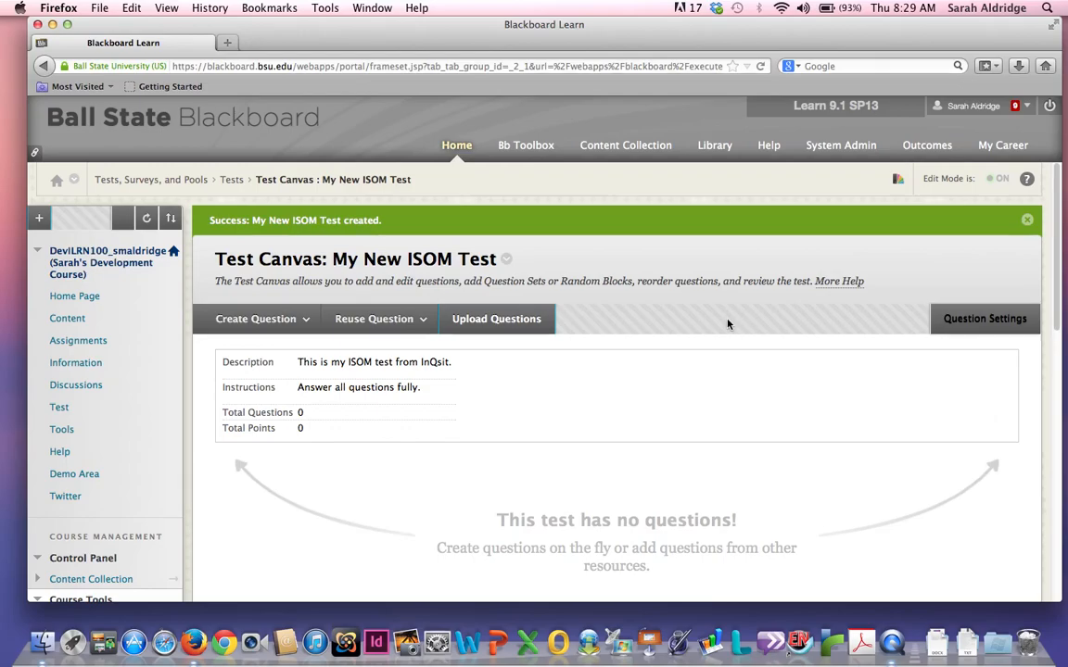
# Start a question upload for the test and attach "ISOM 313 ILP Theory Test 1 (1).txt" from the Downloads folder.
pyautogui.scroll(-1, 675, 380)
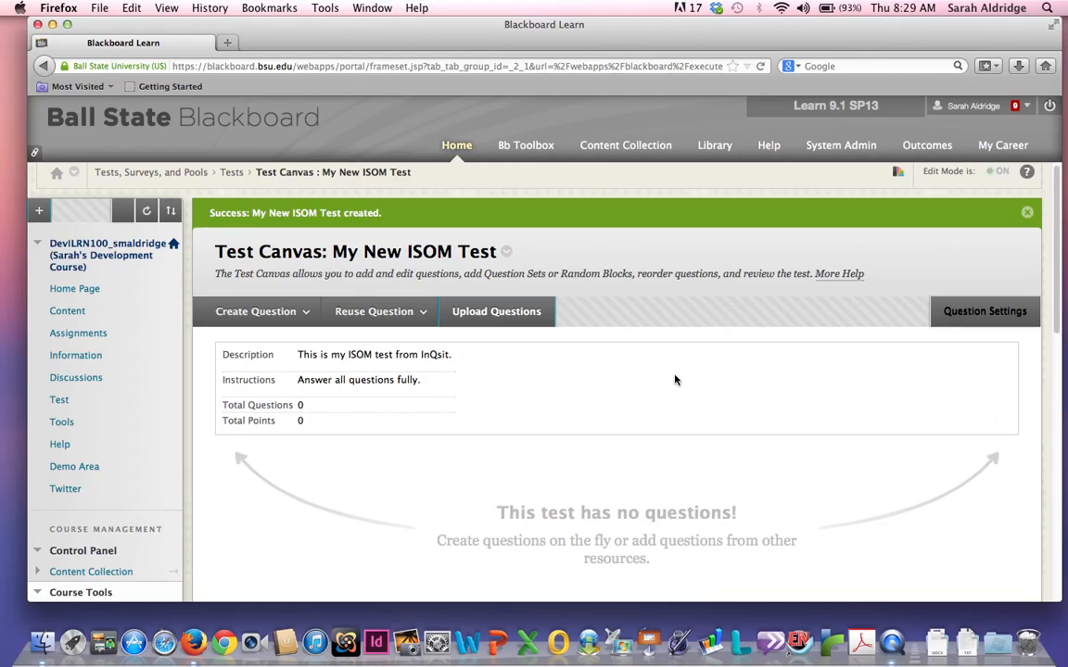
pyautogui.click(497, 312)
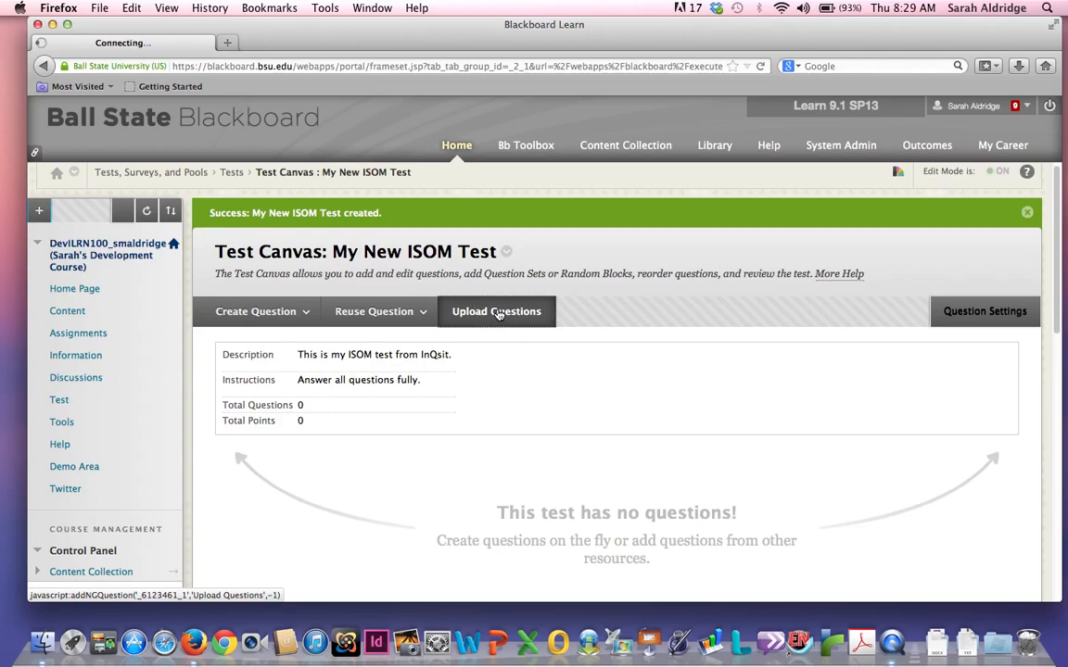
pyautogui.scroll(-2, 497, 313)
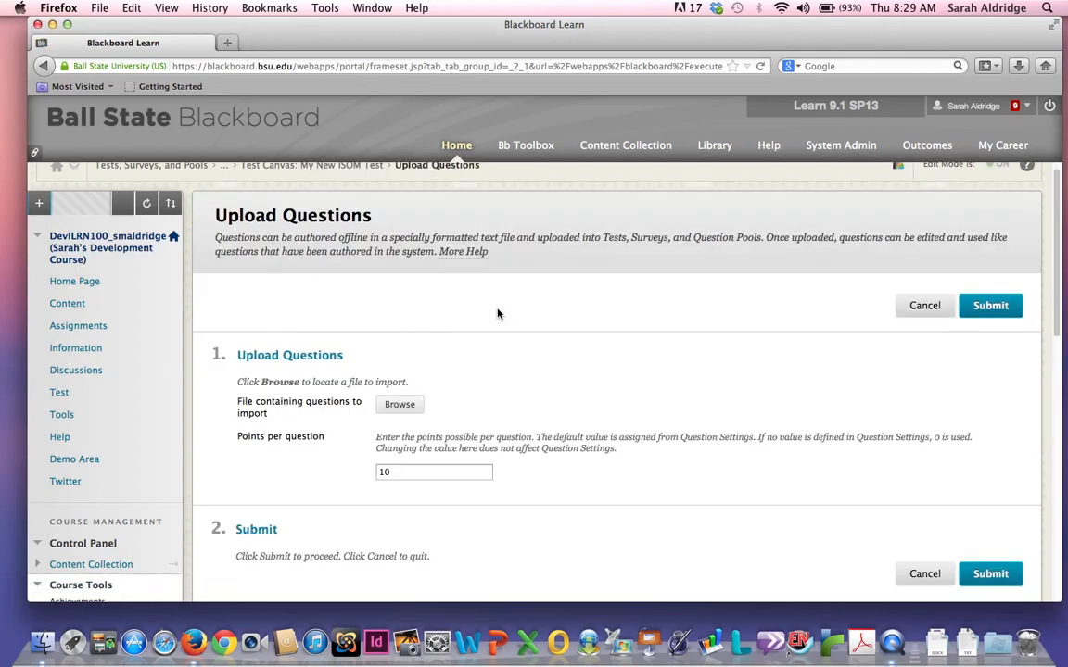
pyautogui.click(399, 332)
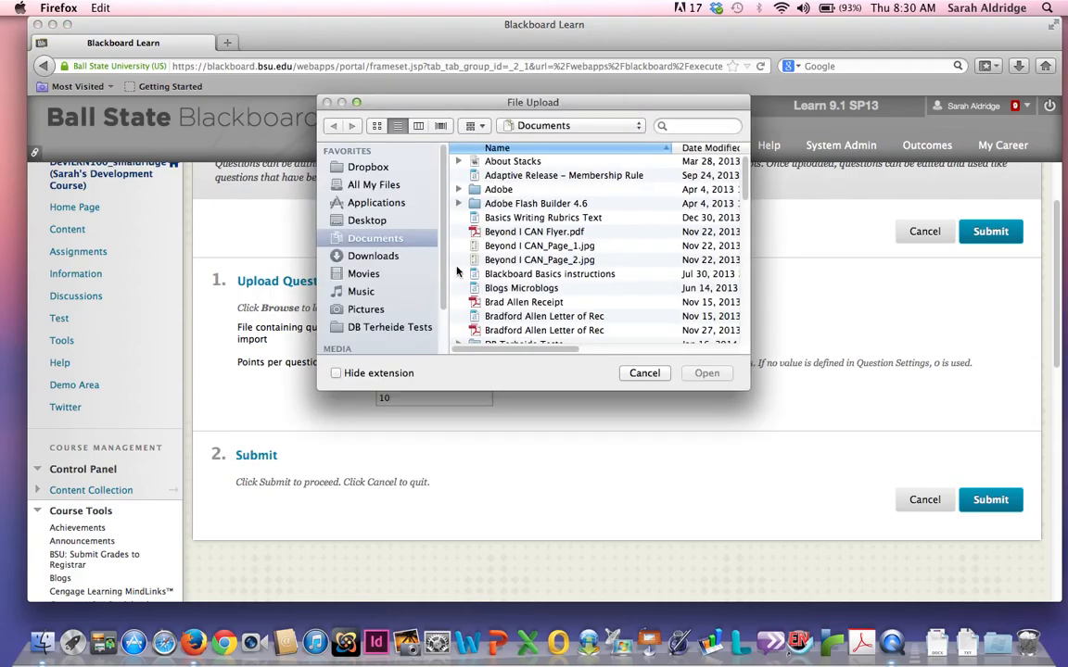
pyautogui.click(352, 253)
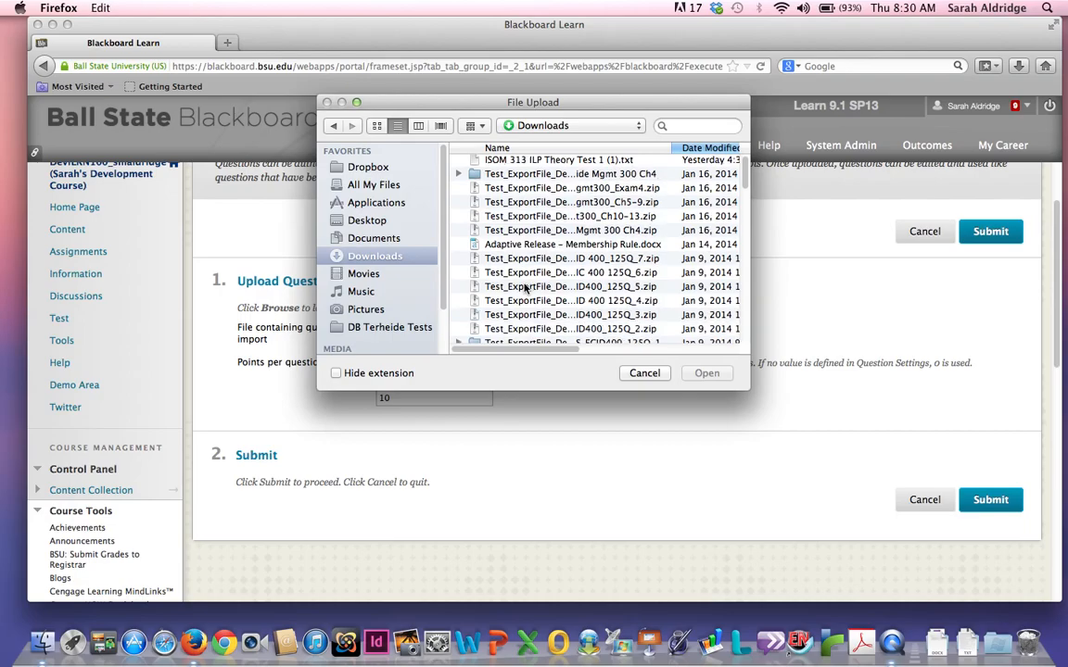
pyautogui.click(567, 164)
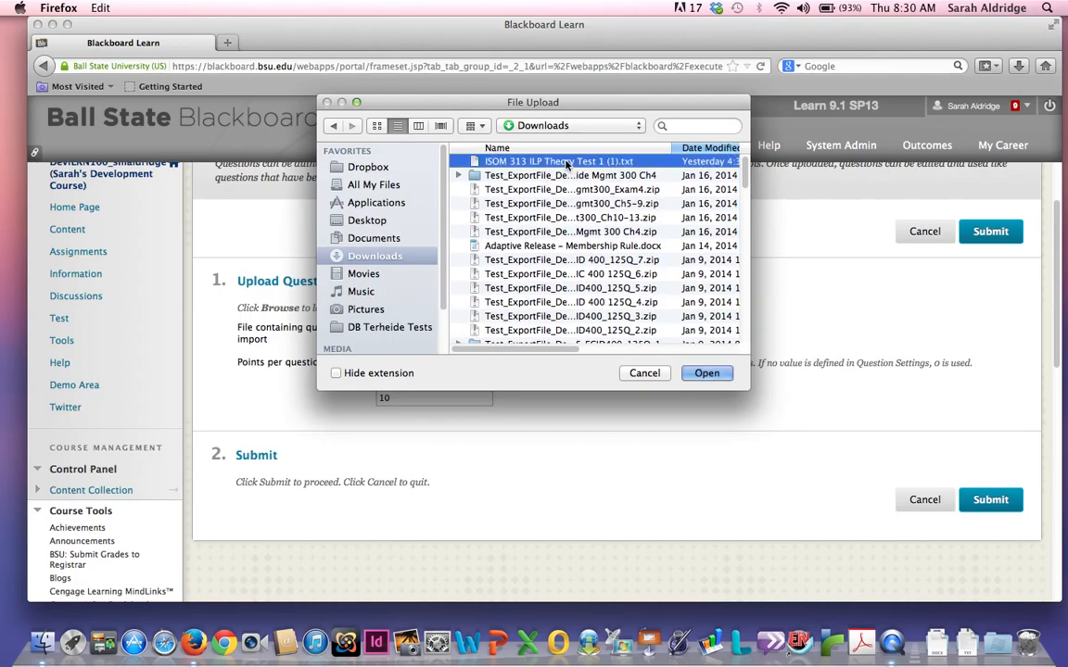
pyautogui.click(706, 374)
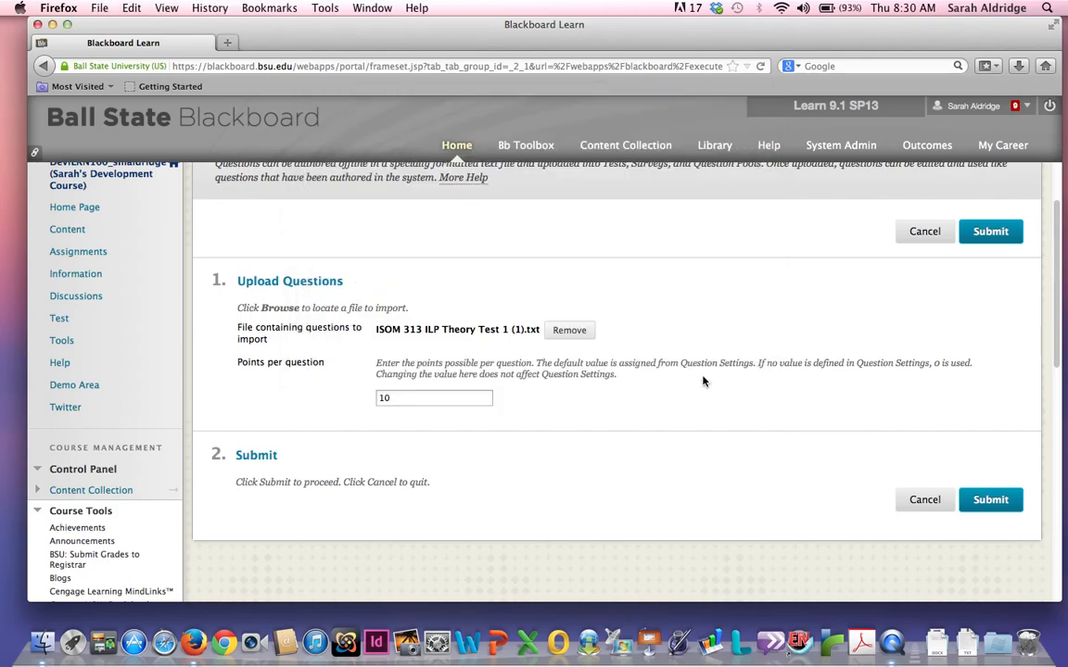
# Set the points per question to 2 and submit the question upload.
pyautogui.scroll(-1, 610, 385)
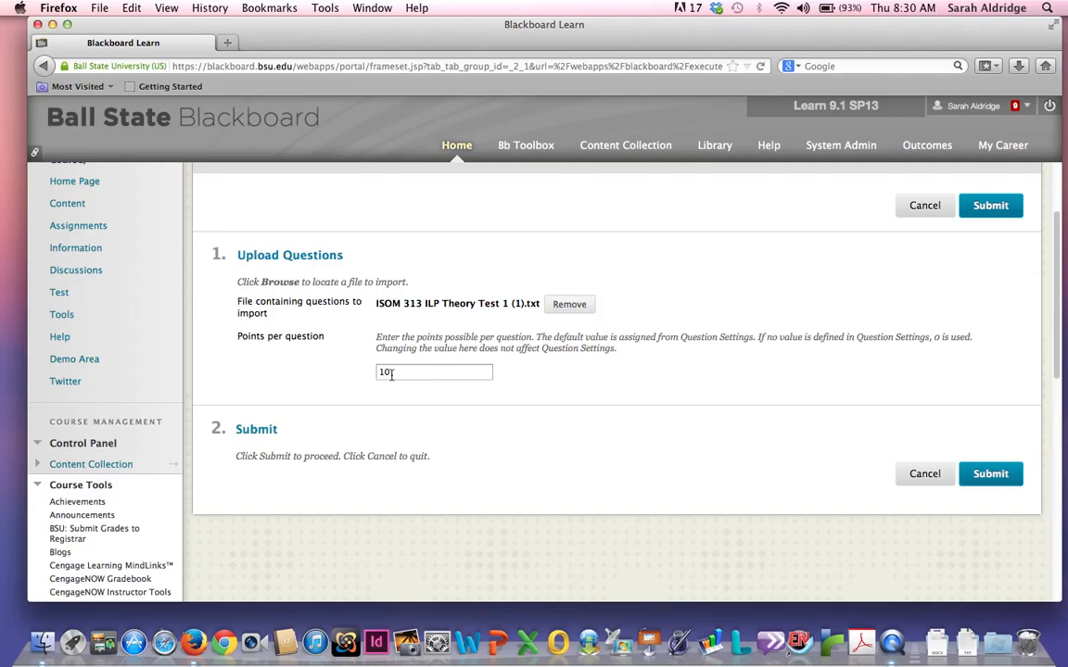
pyautogui.moveTo(399, 372); pyautogui.dragTo(364, 367)
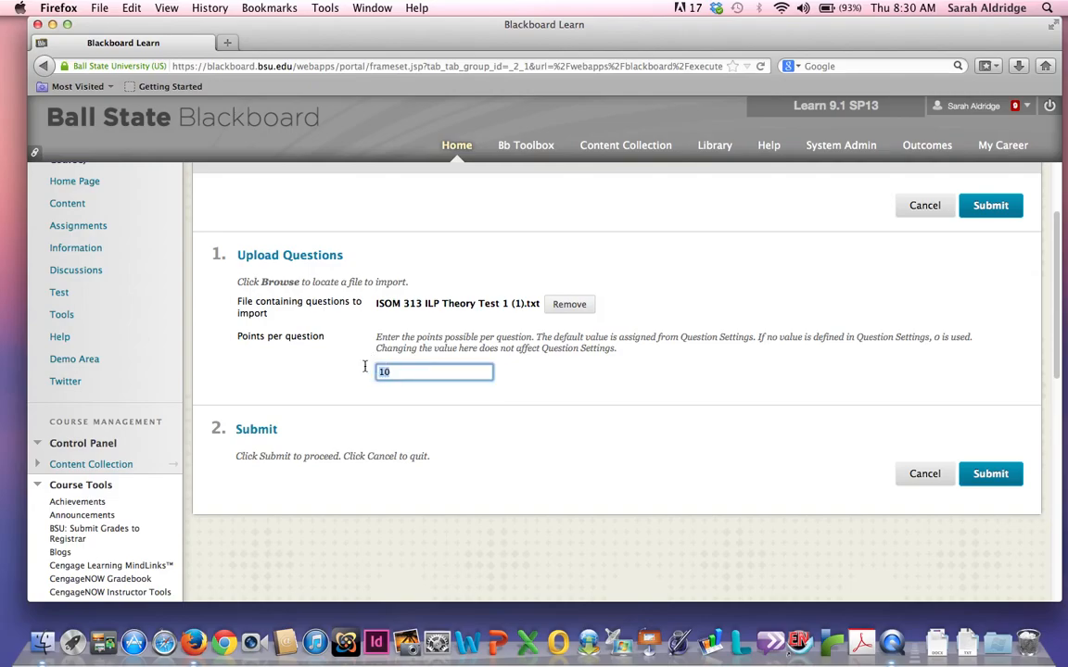
pyautogui.write('2')
pyautogui.scroll(-1, 630, 413)
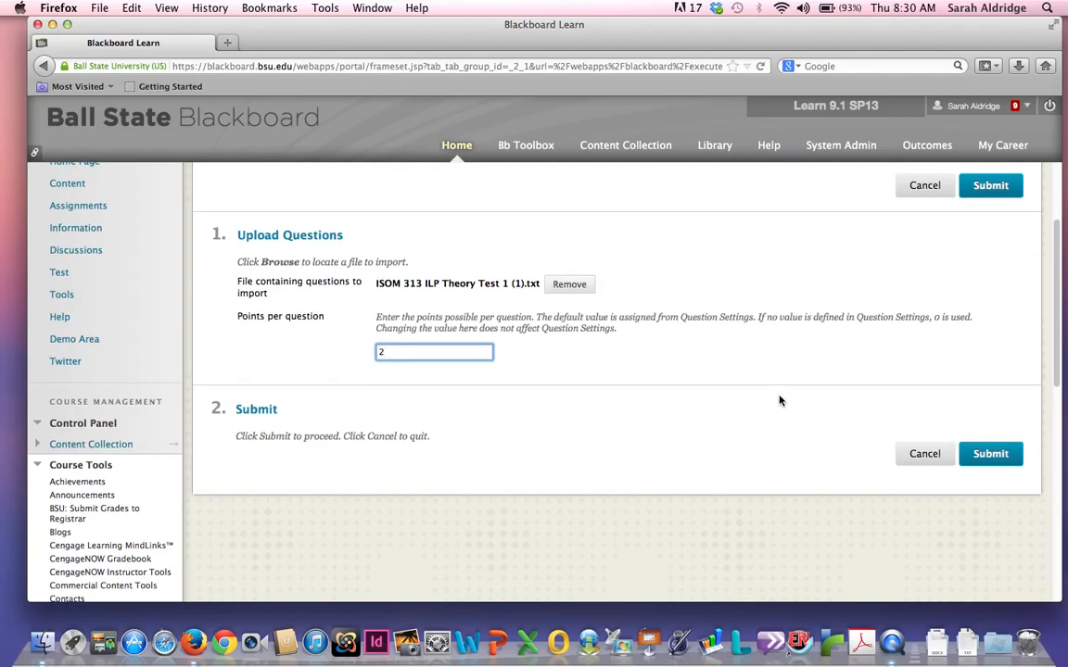
pyautogui.click(990, 454)
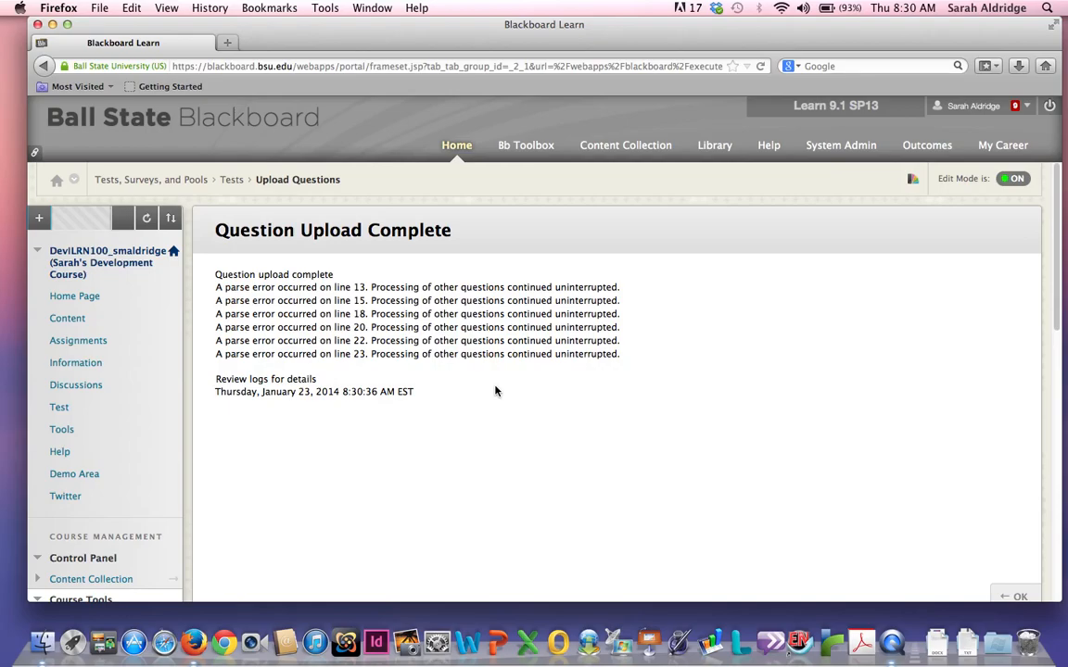
# Review and close the question upload report, and look through the imported questions on the test canvas.
pyautogui.scroll(-1, 495, 391)
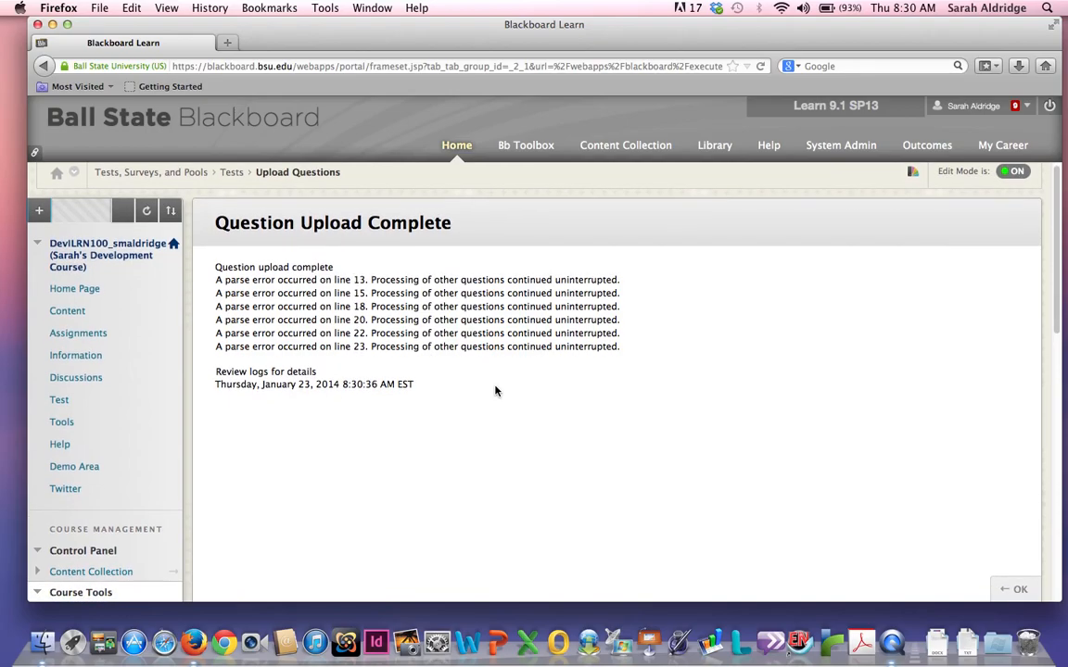
pyautogui.scroll(-3, 495, 391)
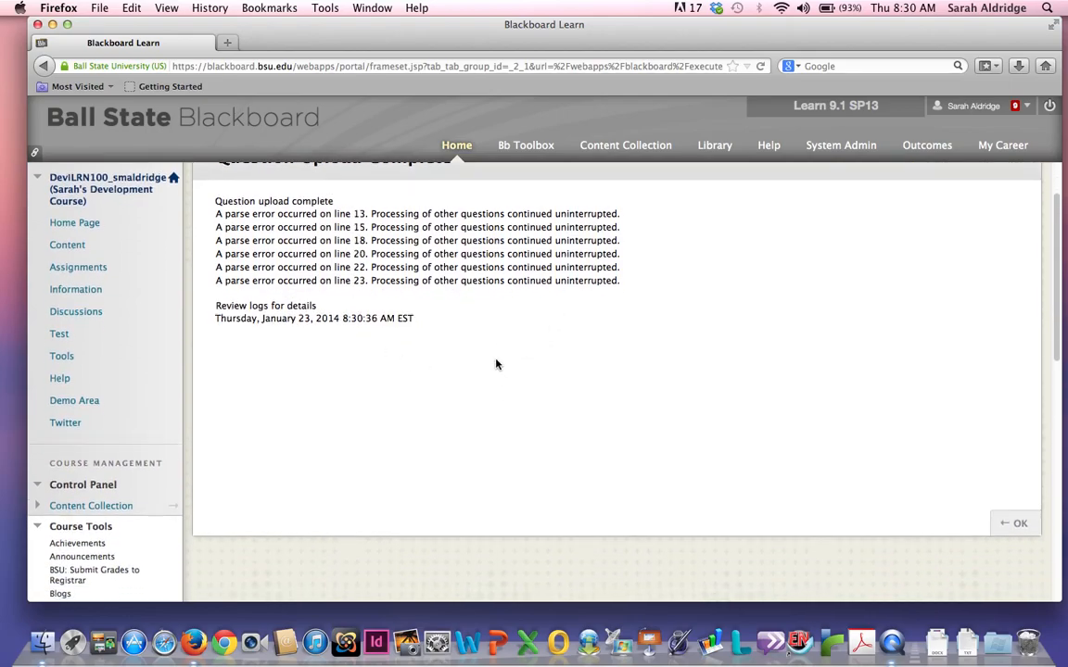
pyautogui.click(1018, 526)
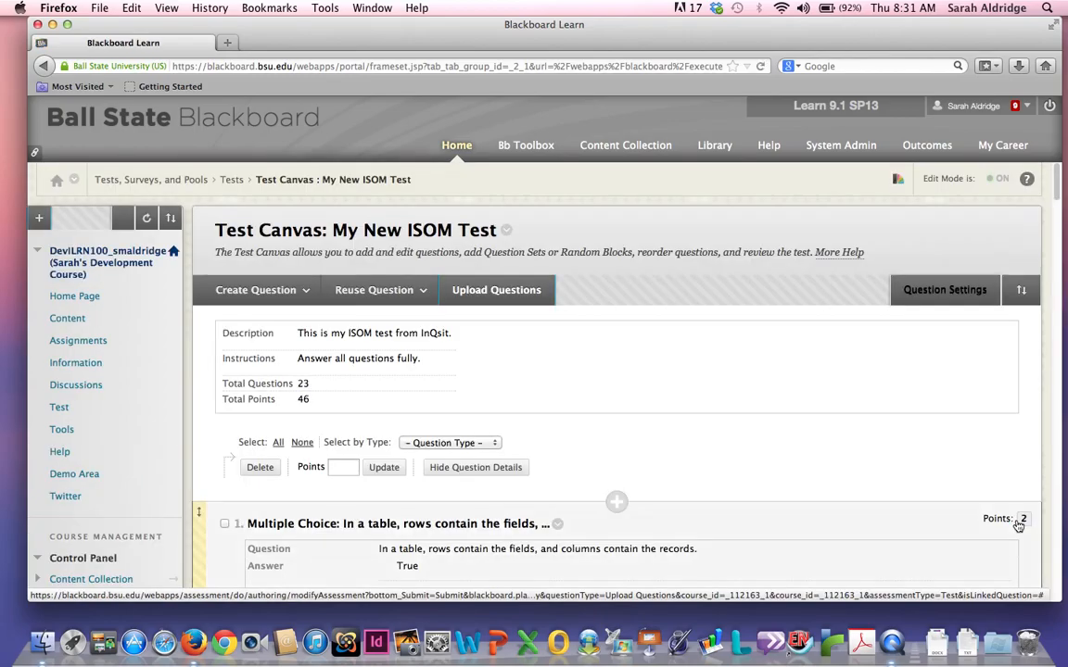
pyautogui.scroll(-5, 857, 417)
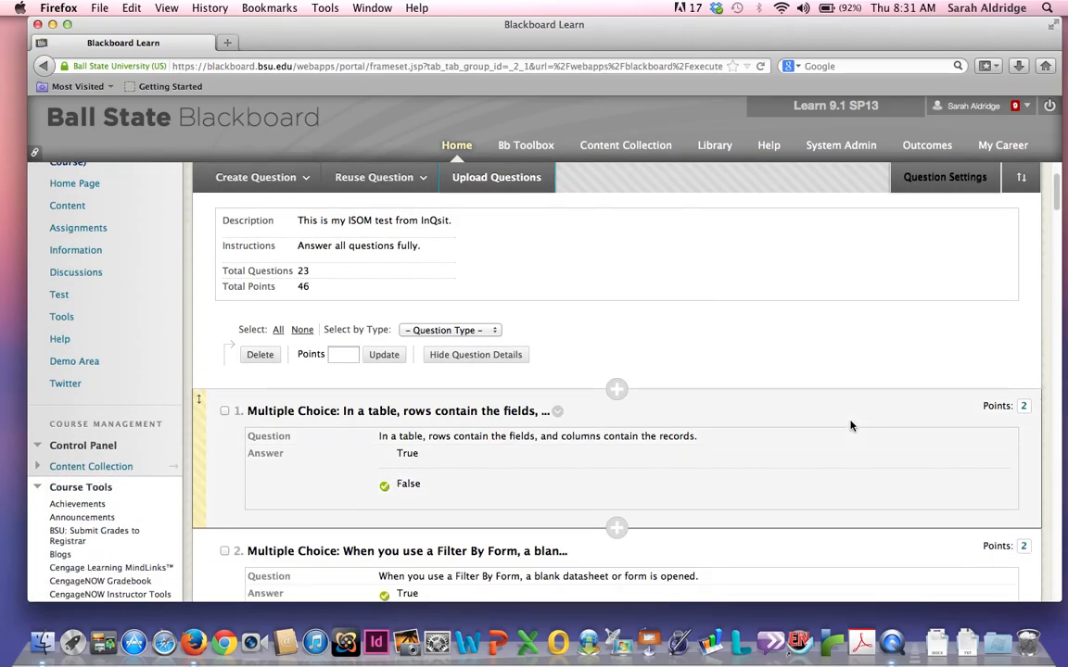
pyautogui.scroll(-5, 851, 426)
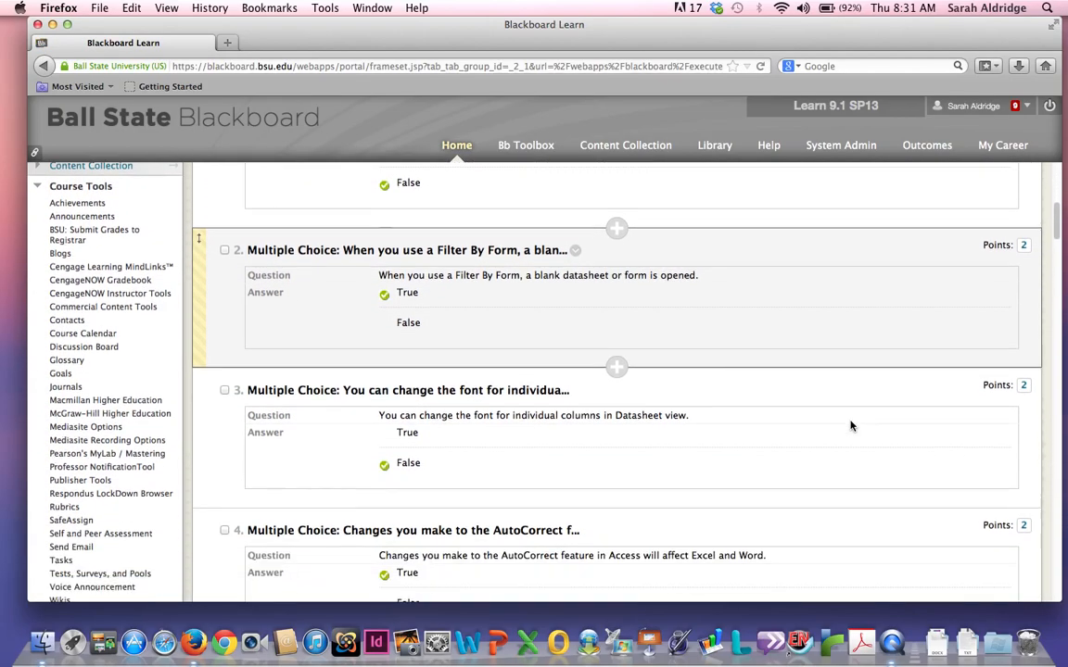
pyautogui.scroll(-4, 851, 425)
pyautogui.scroll(10, 851, 426)
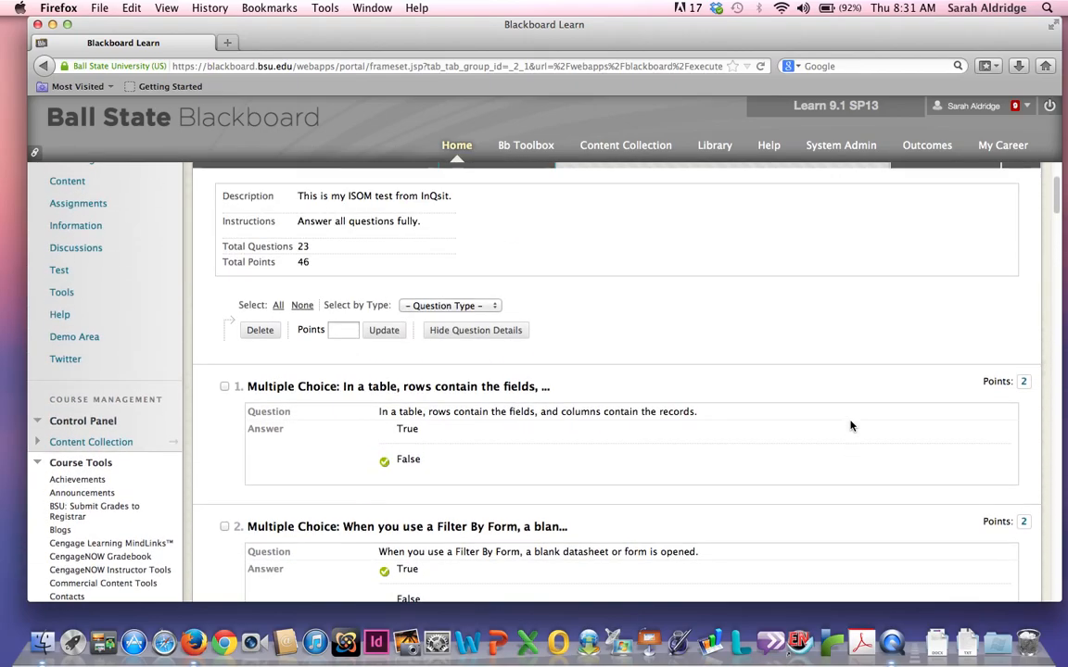
# Review the test canvas, the question types available for creating new questions, and the list of imported questions.
pyautogui.scroll(1, 851, 425)
pyautogui.scroll(-1, 775, 419)
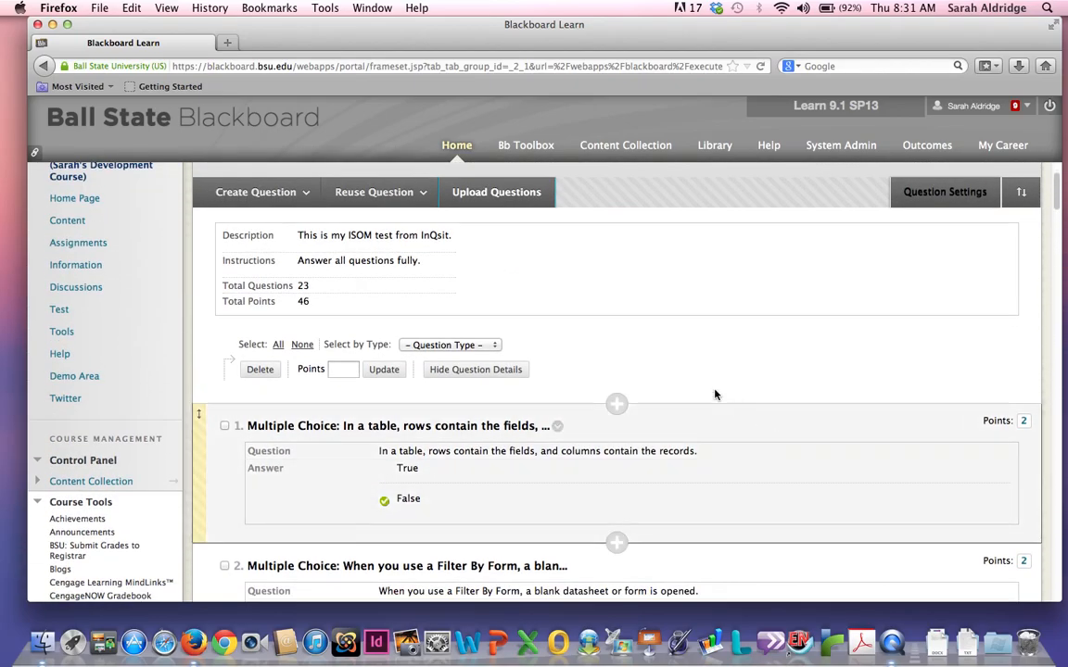
pyautogui.click(296, 195)
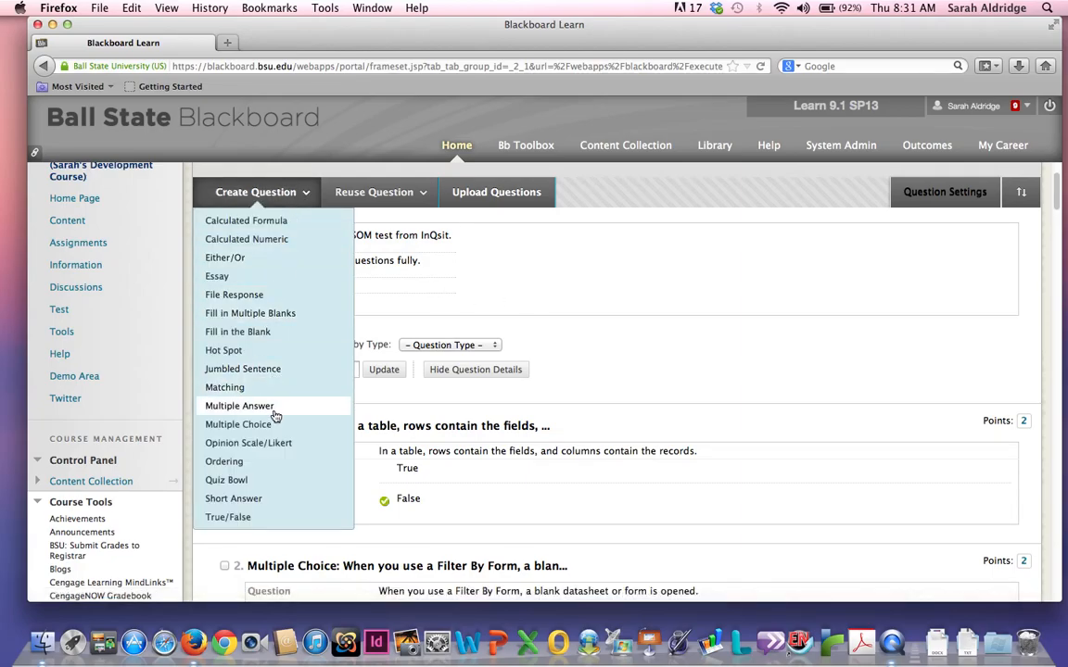
pyautogui.click(529, 301)
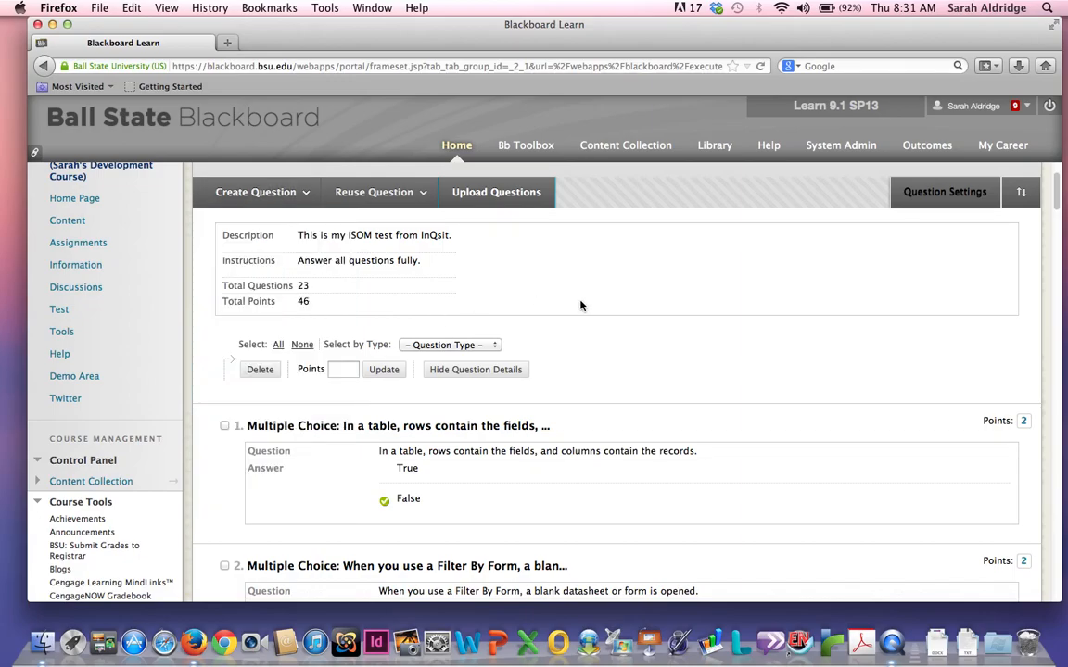
pyautogui.scroll(2, 580, 304)
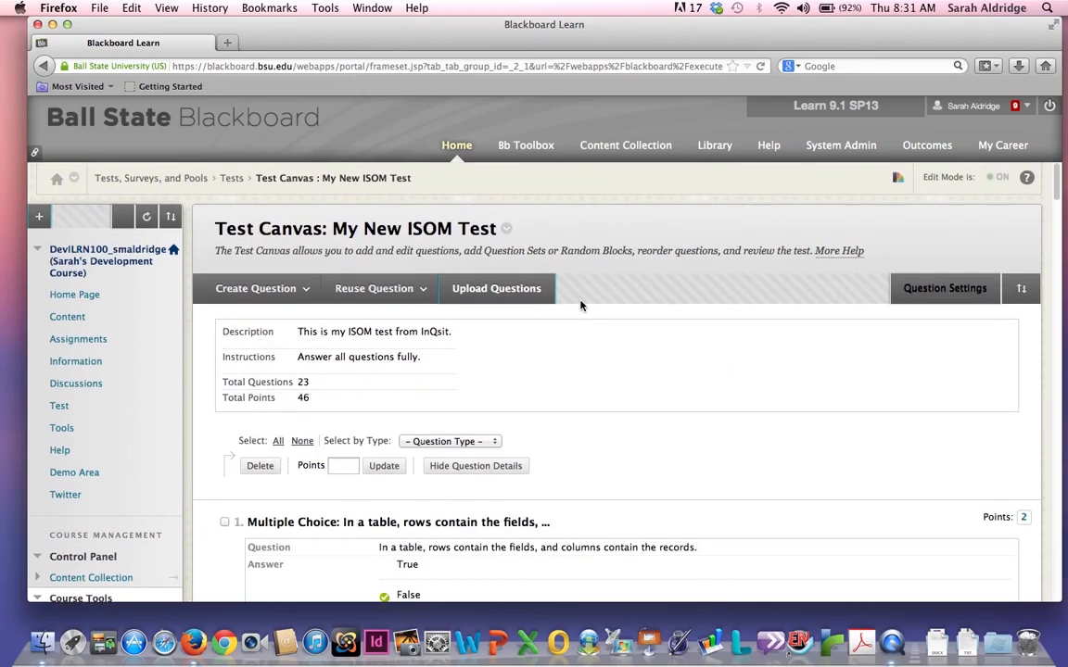
pyautogui.scroll(-10, 580, 304)
pyautogui.scroll(7, 580, 302)
pyautogui.scroll(5, 580, 302)
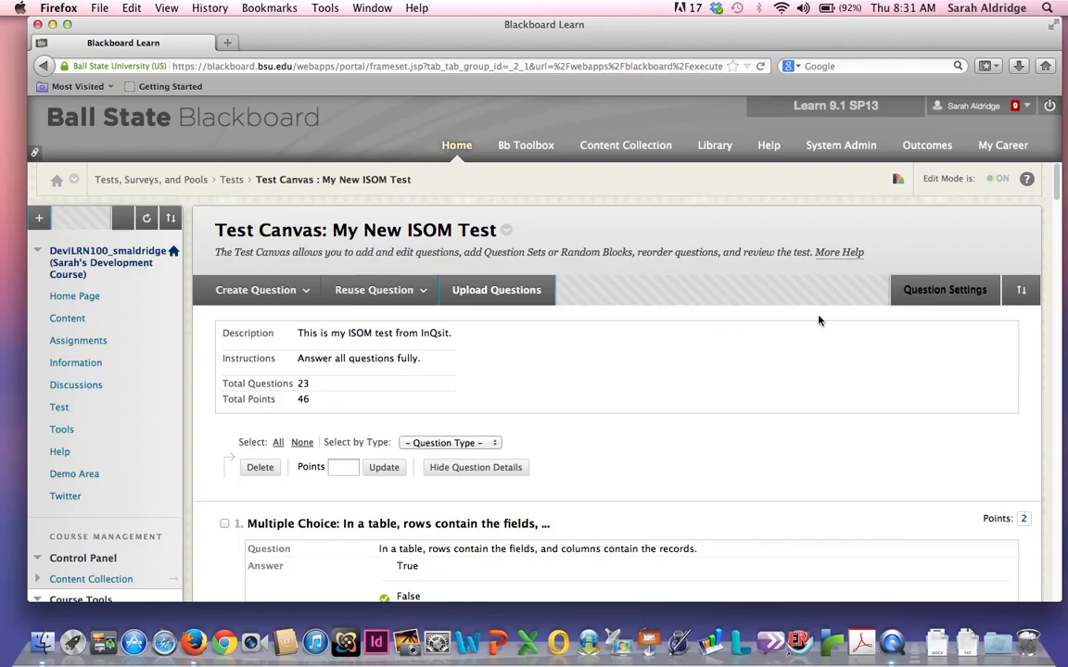
# Set the default point value to 2 in the test's question settings and submit them.
pyautogui.click(945, 291)
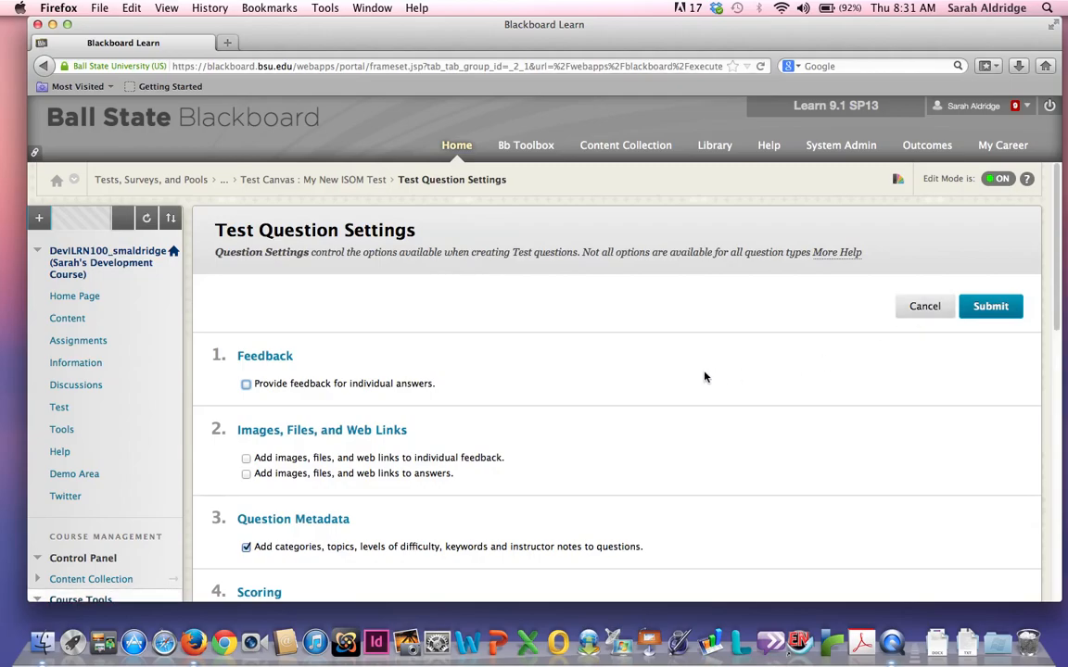
pyautogui.scroll(-2, 705, 377)
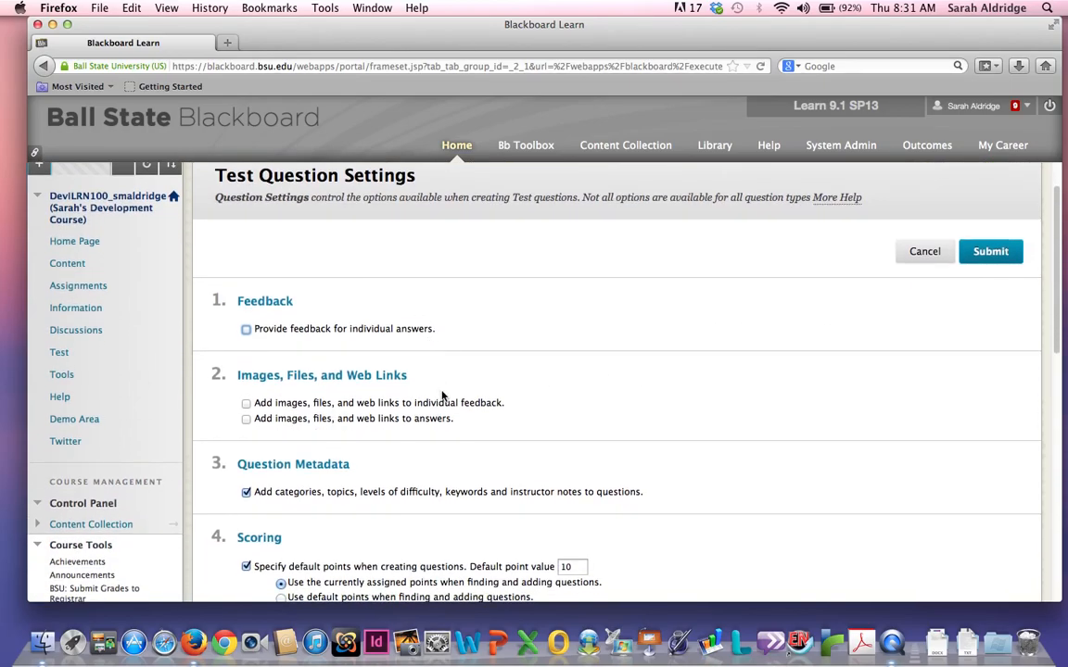
pyautogui.scroll(-2, 445, 399)
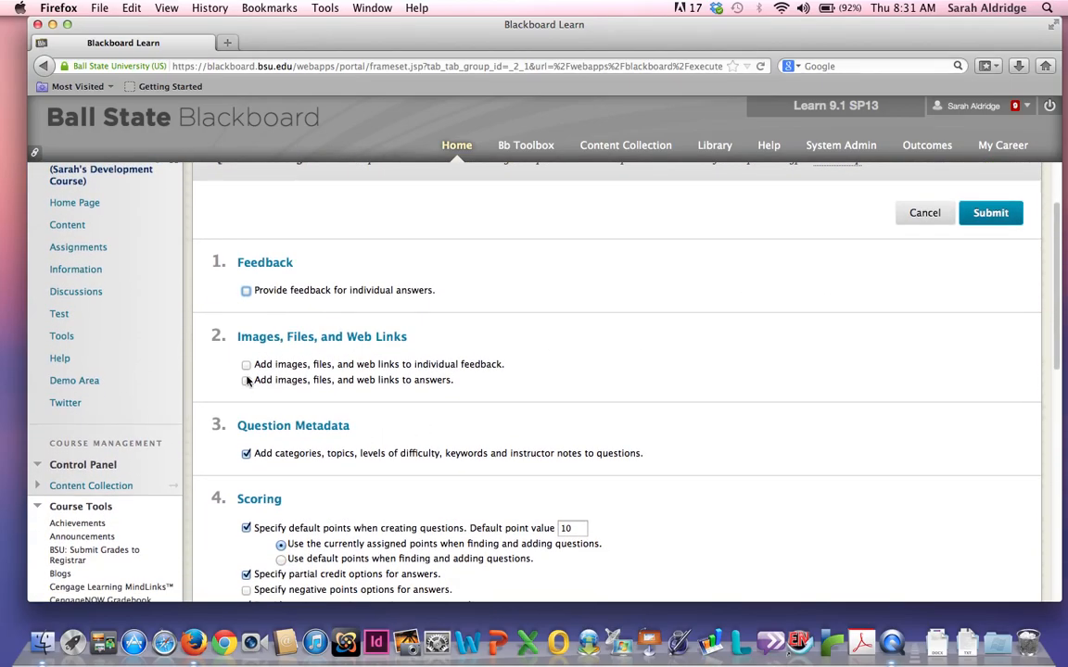
pyautogui.scroll(-3, 506, 404)
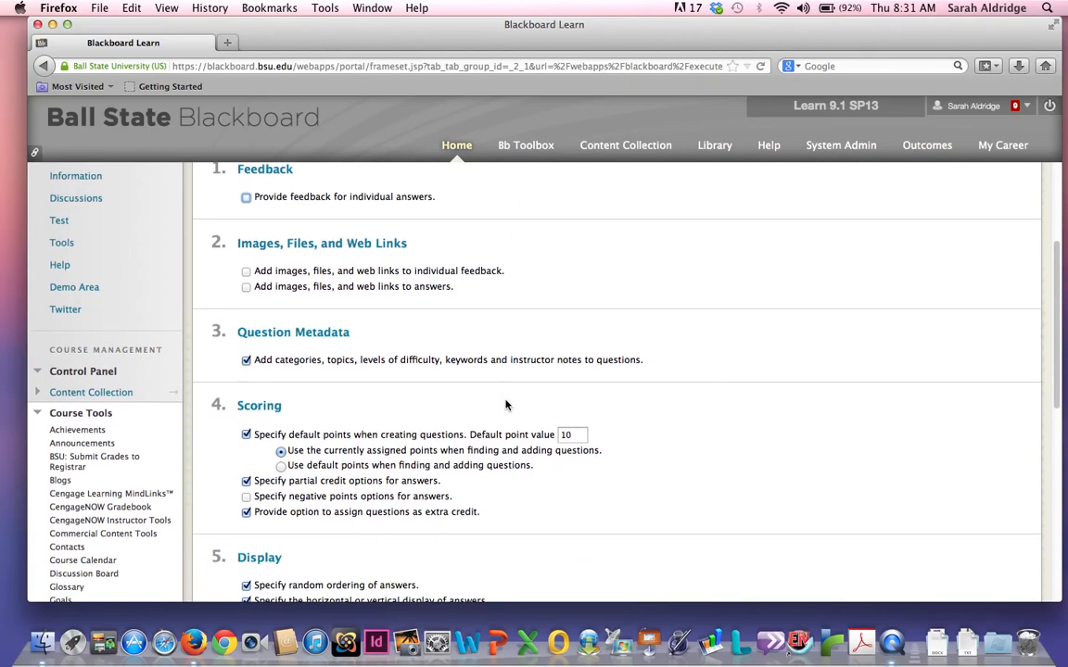
pyautogui.scroll(-5, 506, 405)
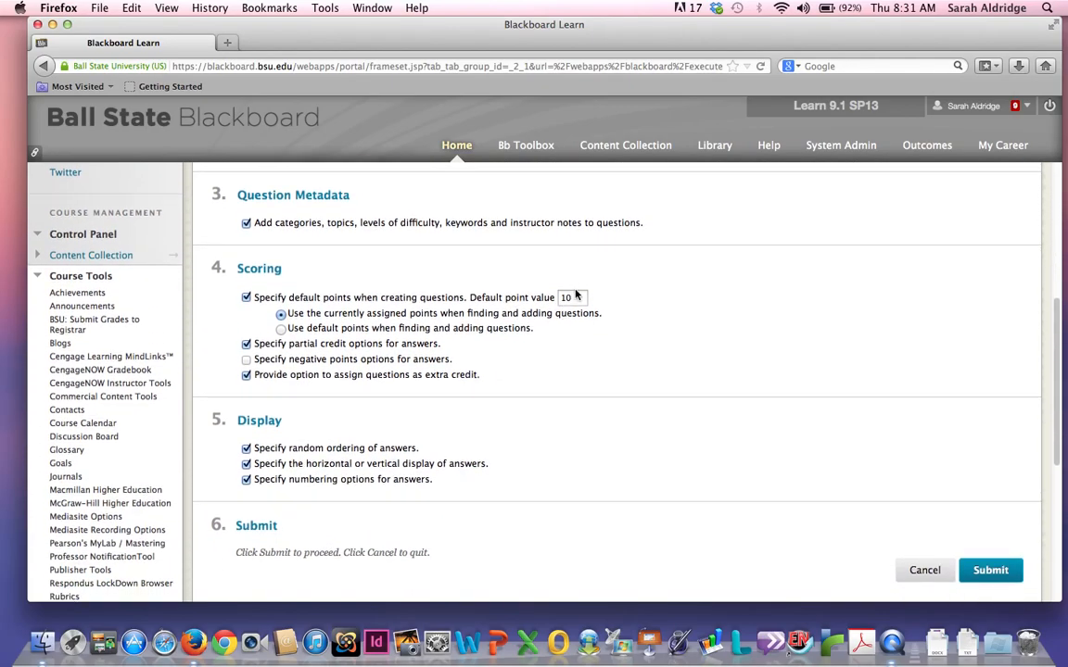
pyautogui.doubleClick(575, 297)
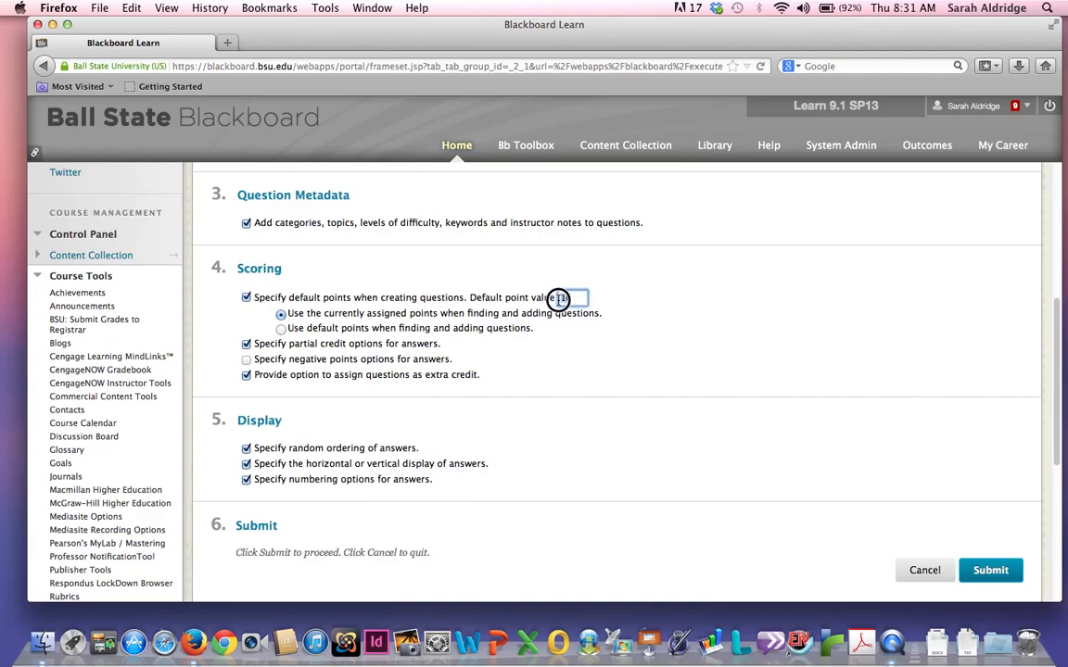
pyautogui.write('2')
pyautogui.scroll(-2, 623, 350)
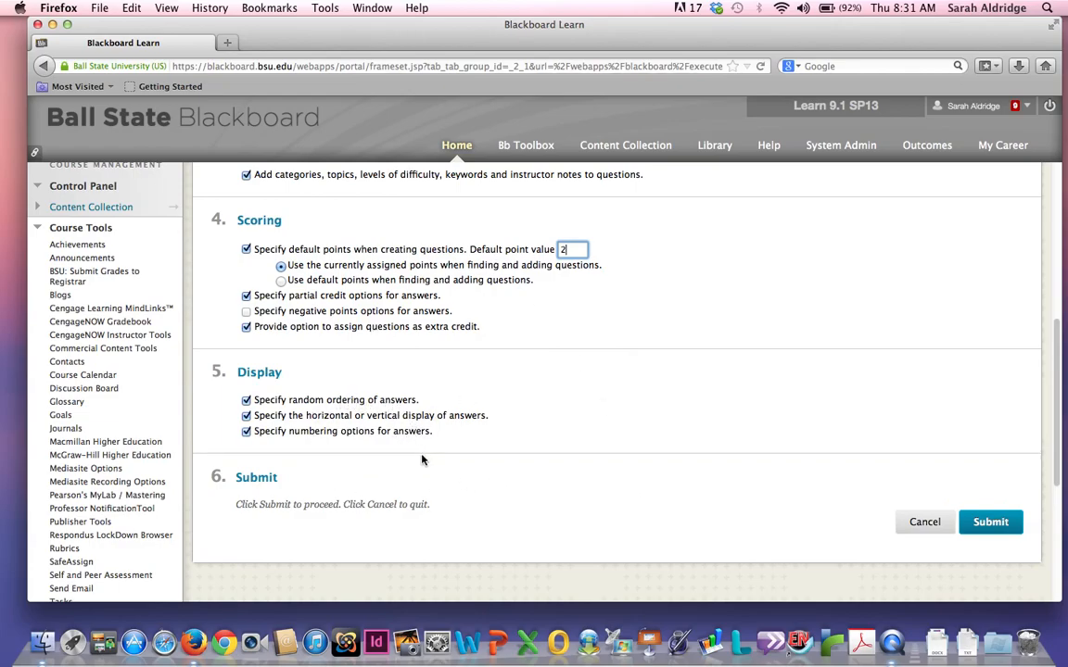
pyautogui.click(1001, 523)
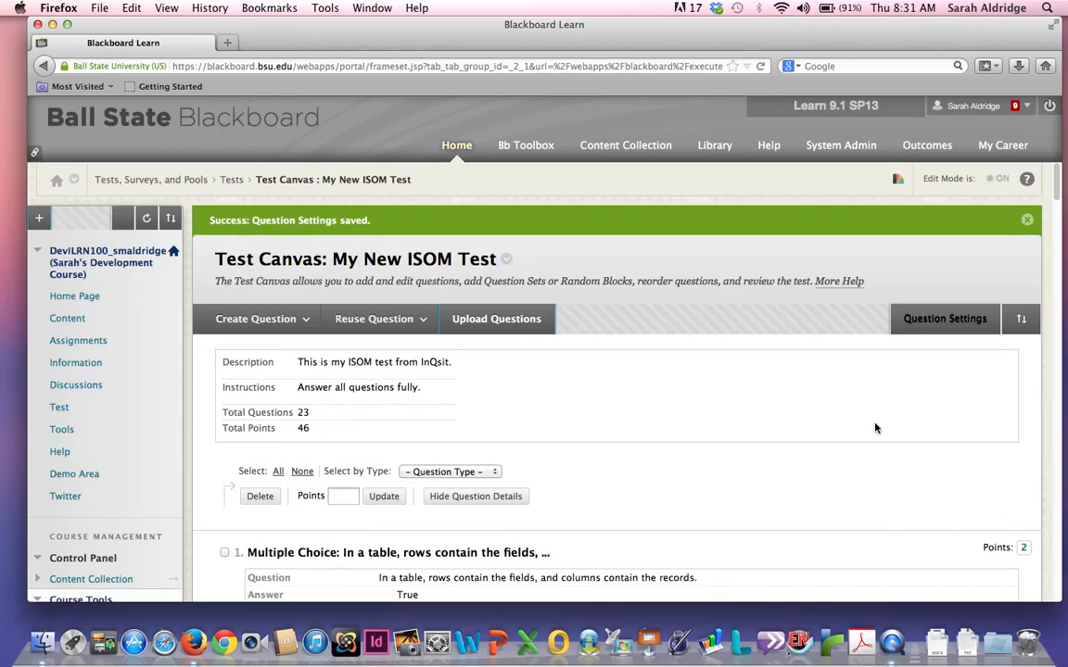
# Add the existing "My New ISOM Test" as a test assessment in the course's Test content area and submit it.
pyautogui.scroll(-1, 875, 428)
pyautogui.click(262, 303)
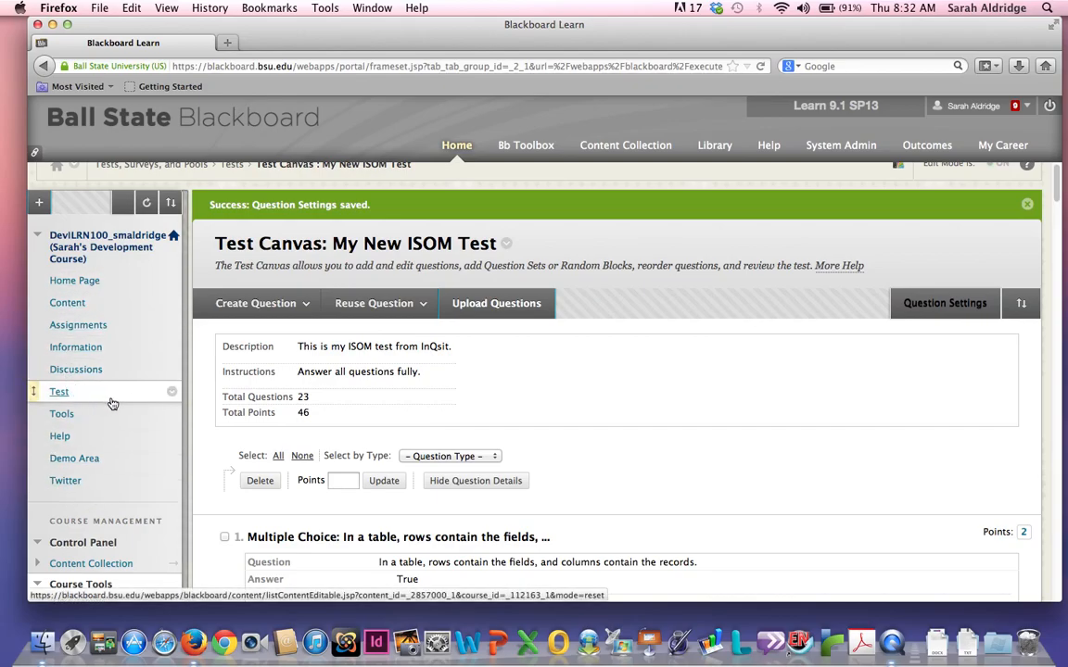
pyautogui.click(60, 393)
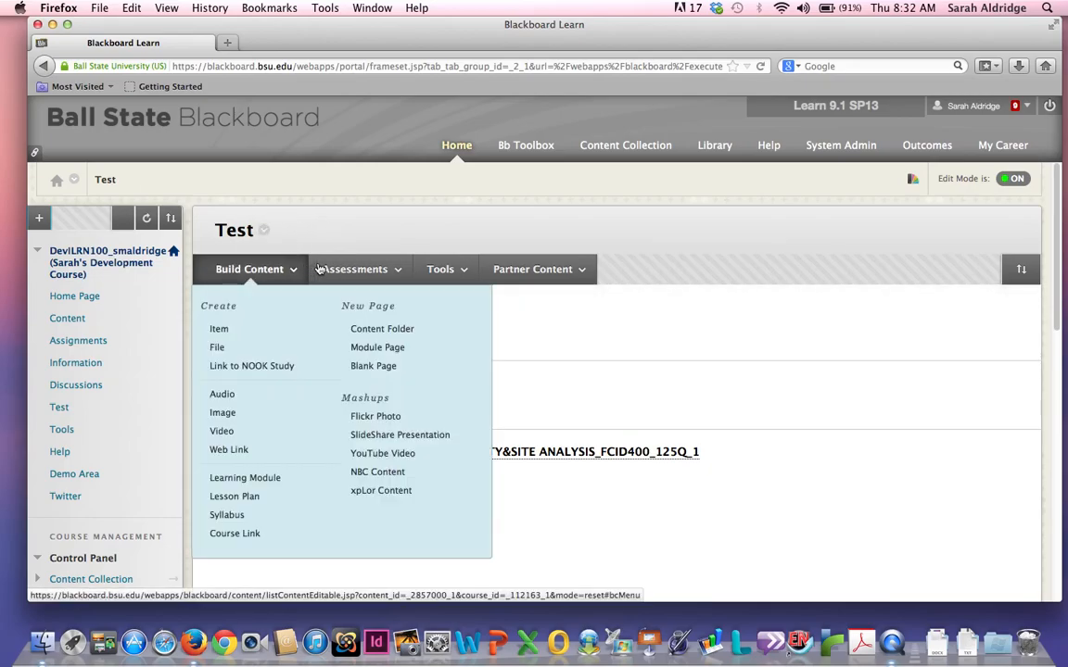
pyautogui.moveTo(391, 269)
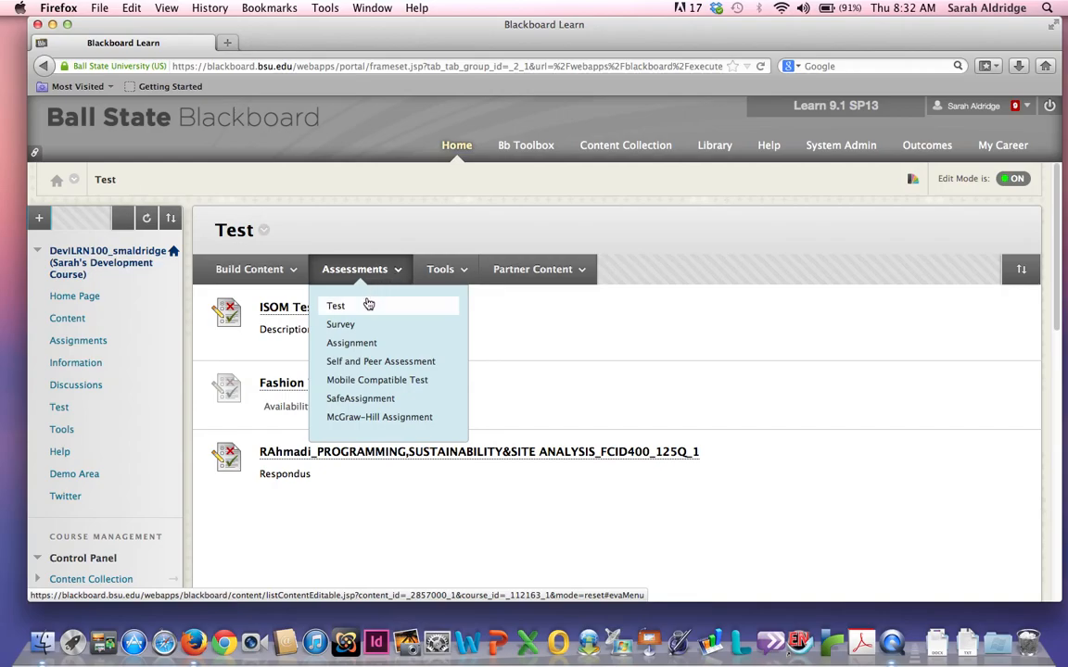
pyautogui.click(352, 307)
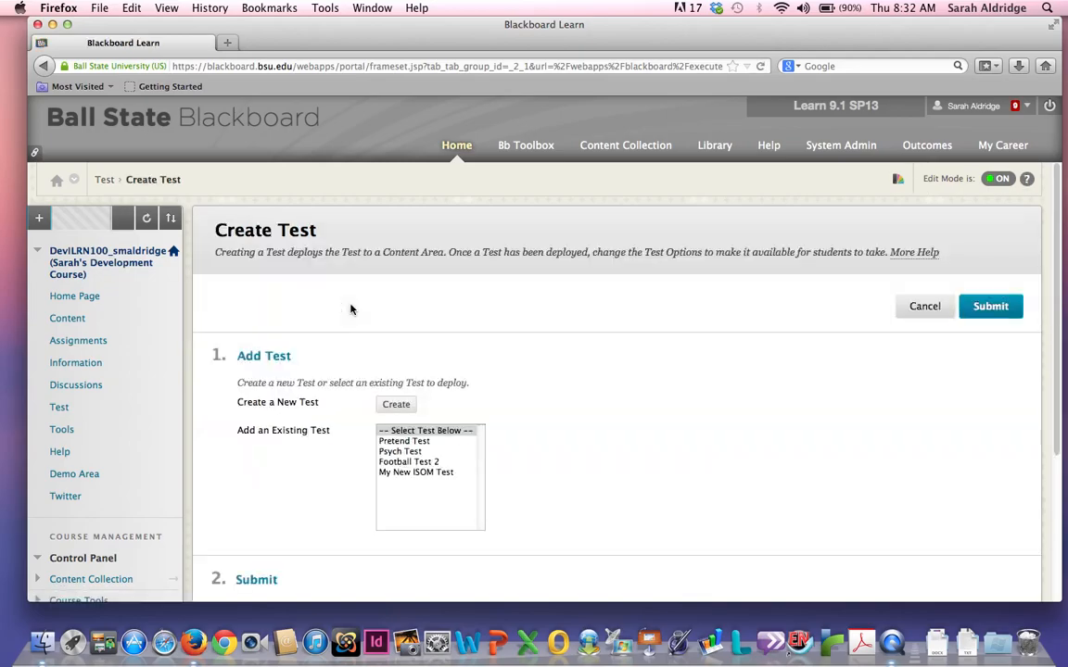
pyautogui.scroll(-1, 351, 309)
pyautogui.scroll(-1, 351, 307)
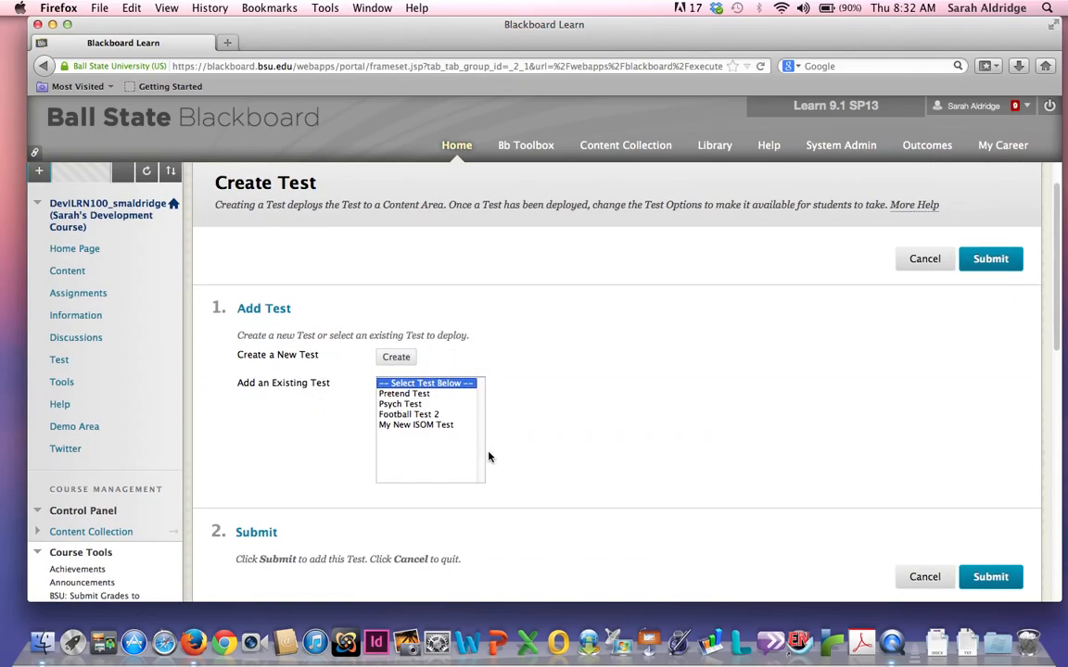
pyautogui.click(436, 426)
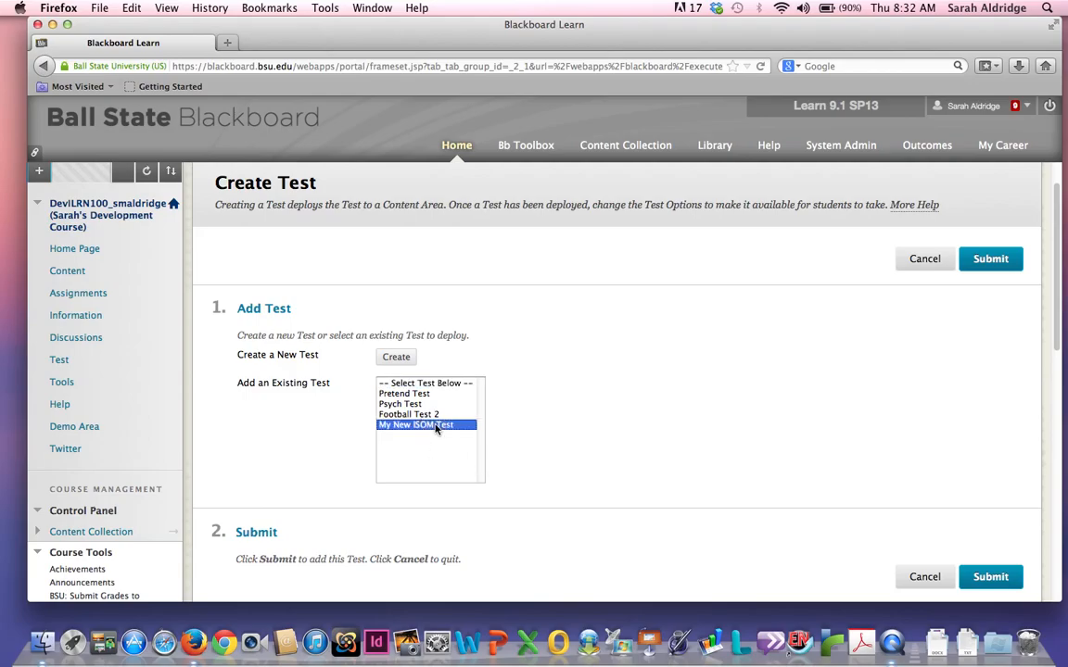
pyautogui.scroll(-2, 567, 442)
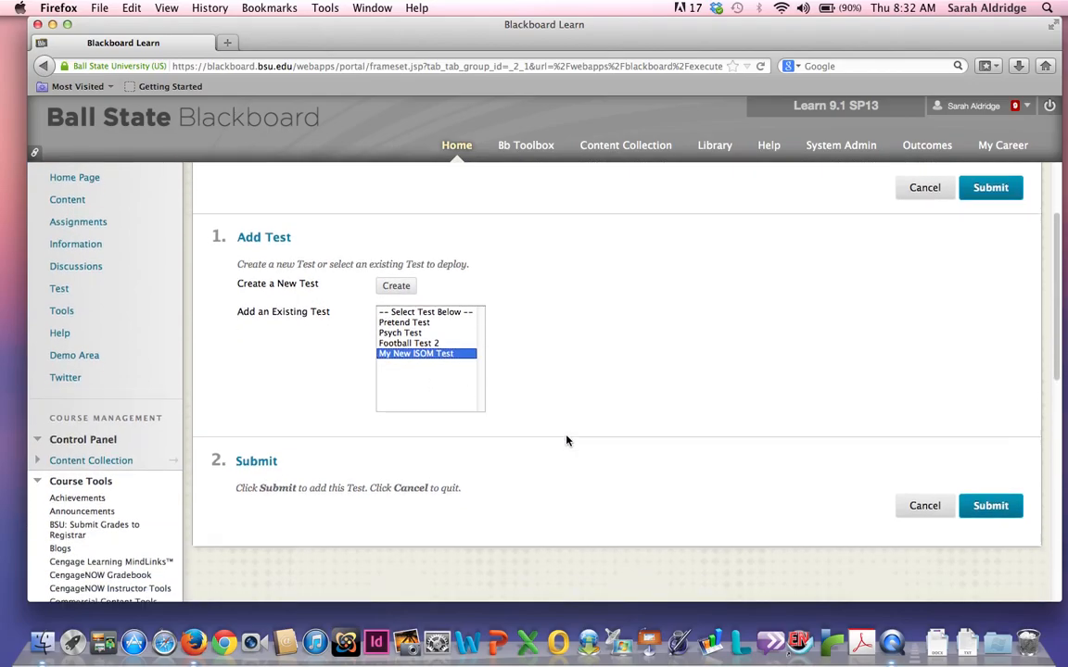
pyautogui.click(1004, 507)
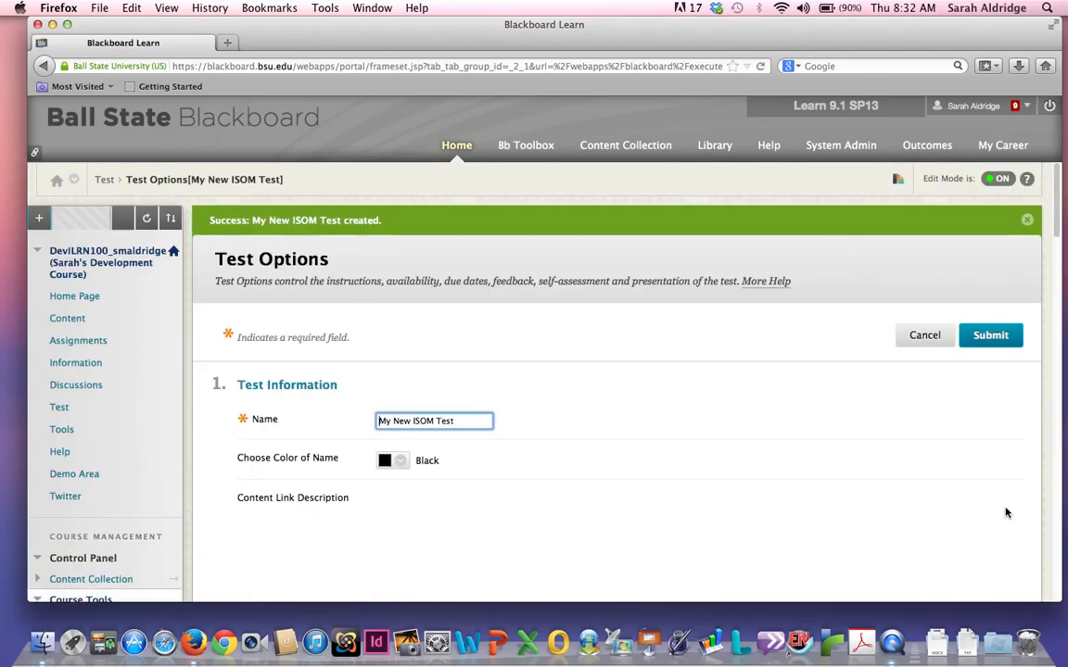
# Review the Test Options, covering the name, link description, instructions display, new-window setting, link availability, announcement and multiple attempts.
pyautogui.scroll(-1, 837, 418)
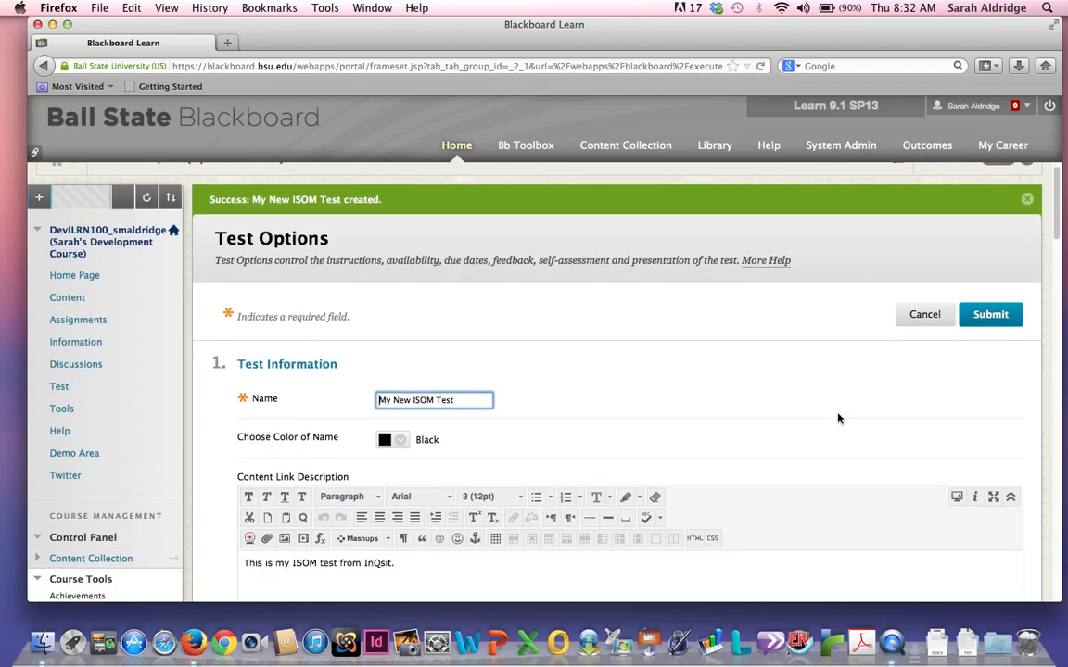
pyautogui.scroll(-1, 837, 418)
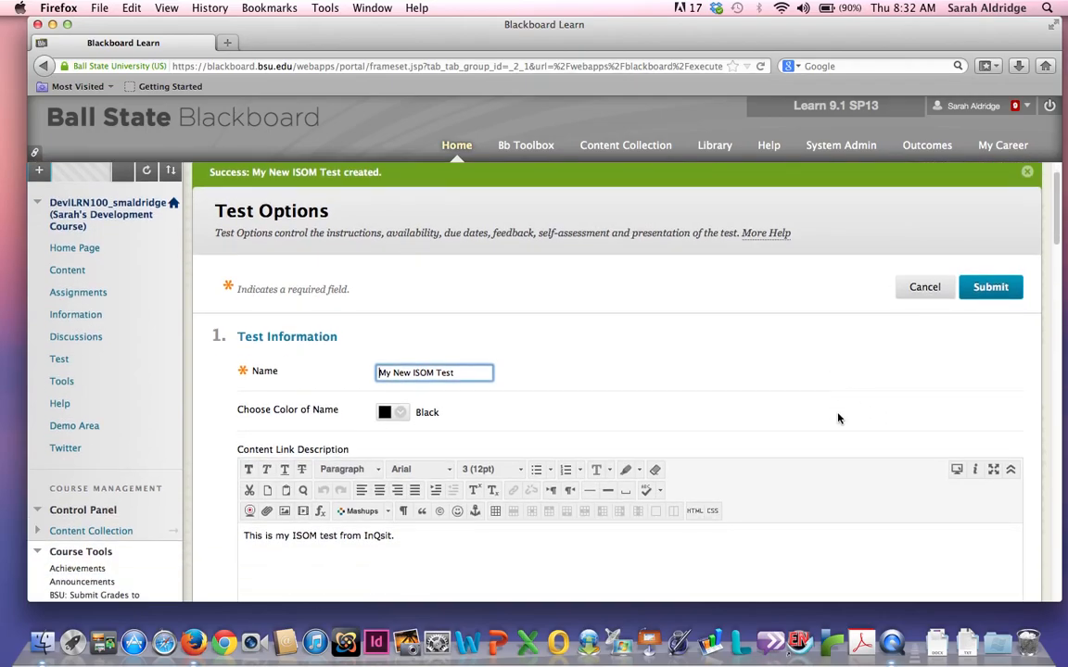
pyautogui.scroll(-3, 836, 418)
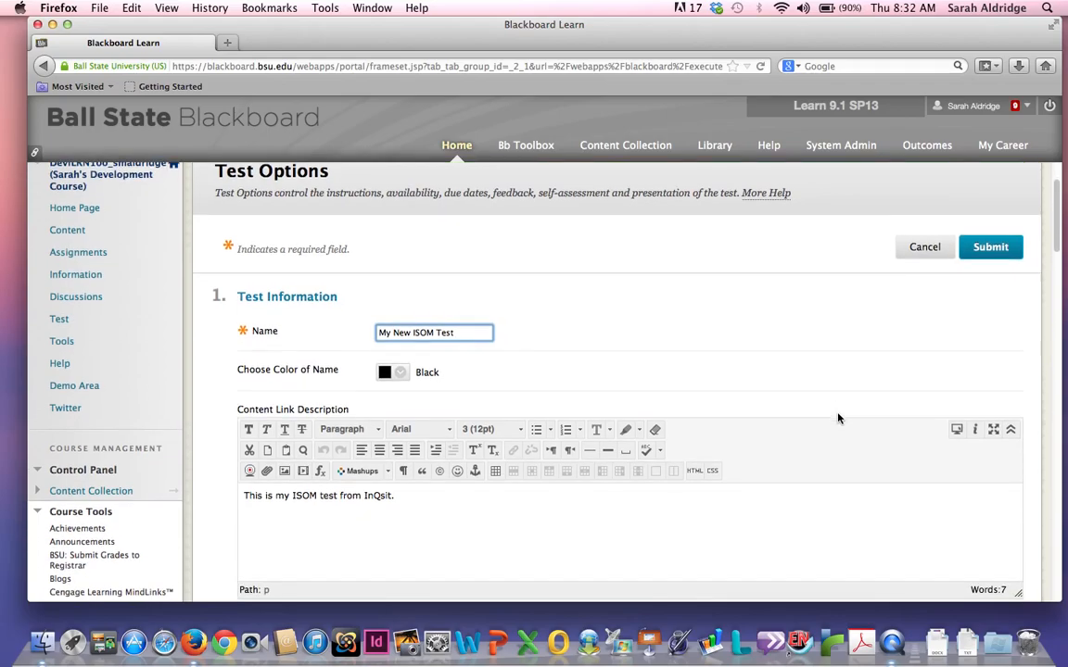
pyautogui.scroll(-1, 797, 508)
pyautogui.scroll(-3, 797, 508)
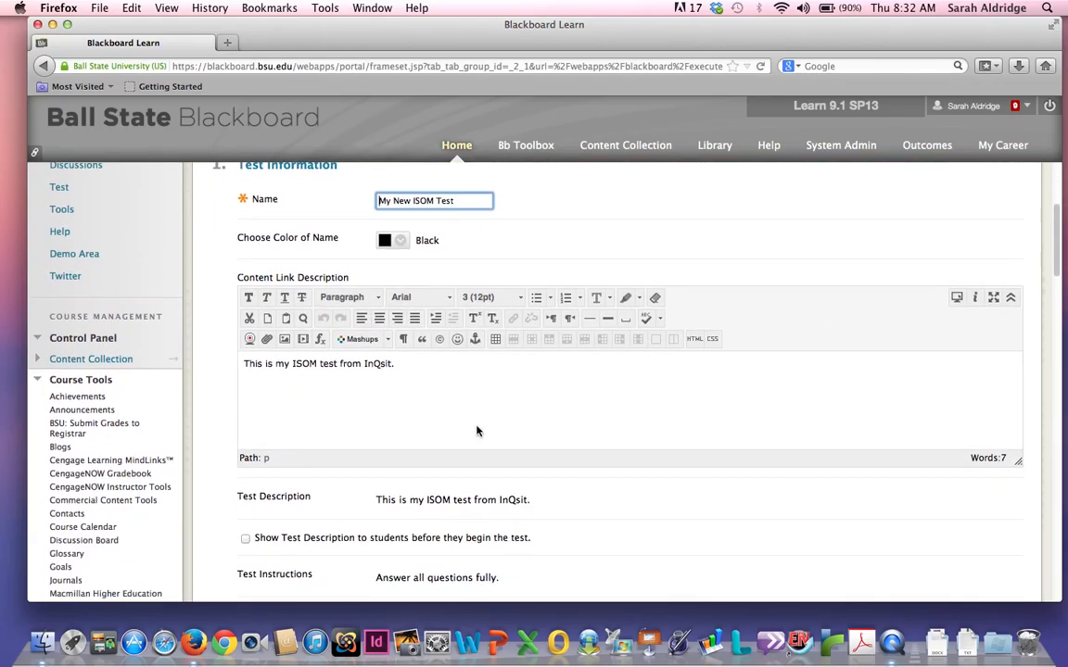
pyautogui.scroll(-4, 656, 493)
pyautogui.scroll(-3, 655, 493)
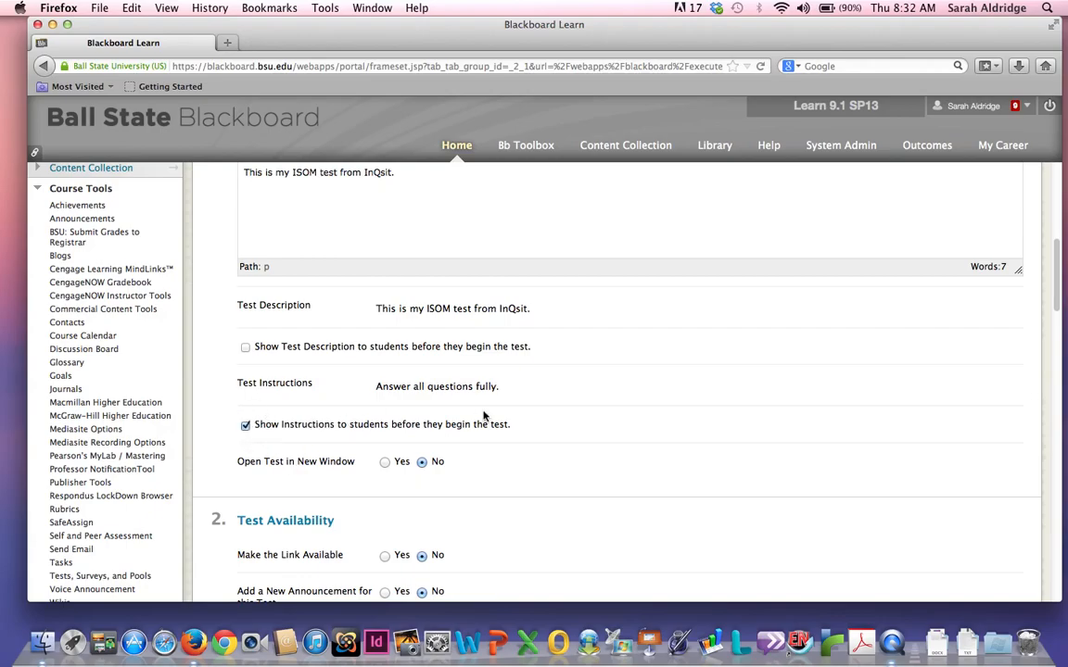
pyautogui.scroll(-1, 483, 416)
pyautogui.scroll(-1, 483, 417)
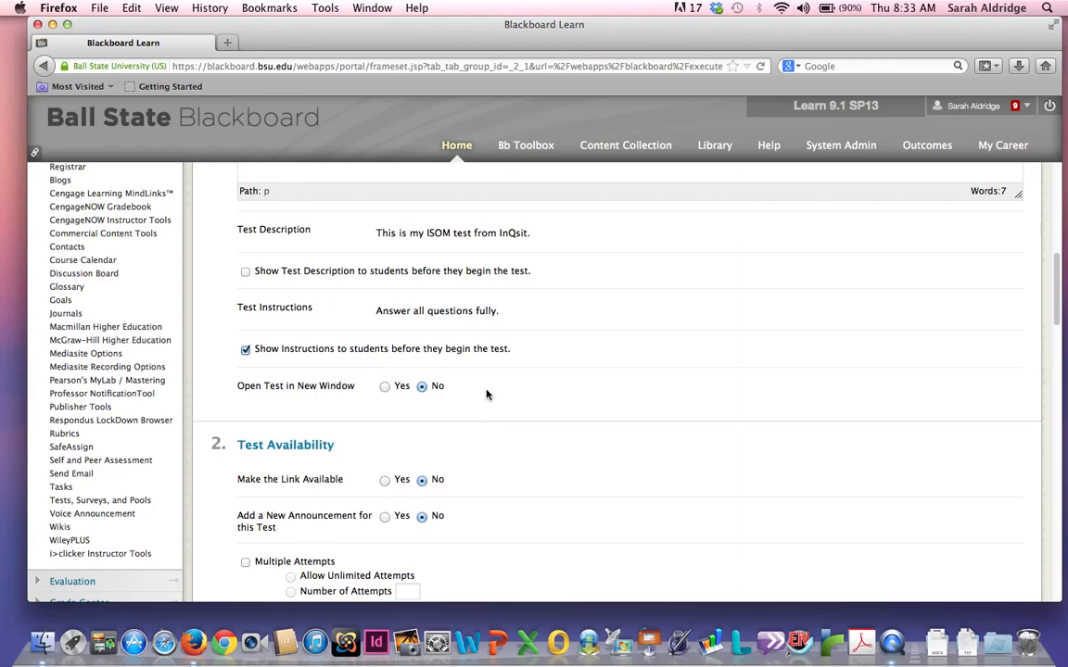
pyautogui.scroll(-2, 486, 395)
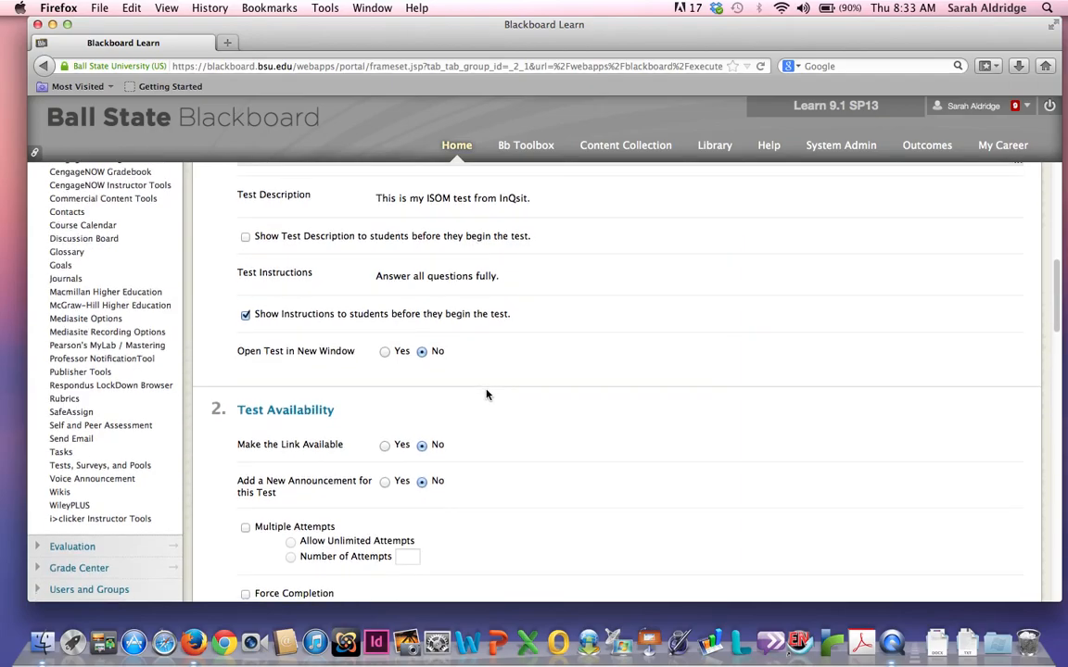
pyautogui.scroll(-3, 486, 395)
pyautogui.scroll(-2, 485, 394)
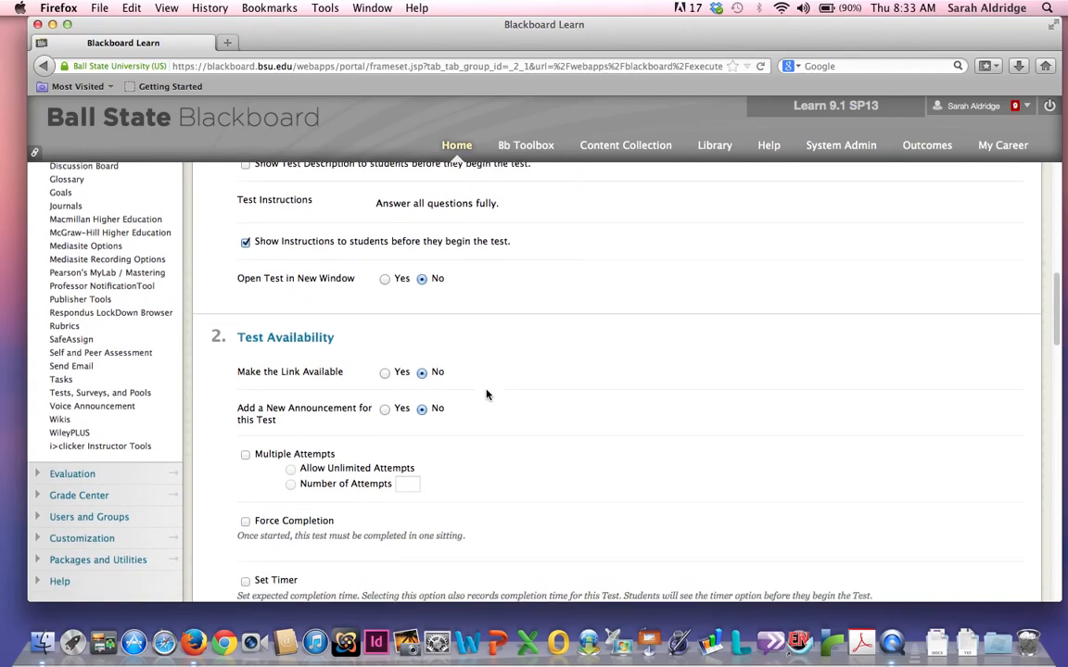
pyautogui.scroll(-1, 469, 393)
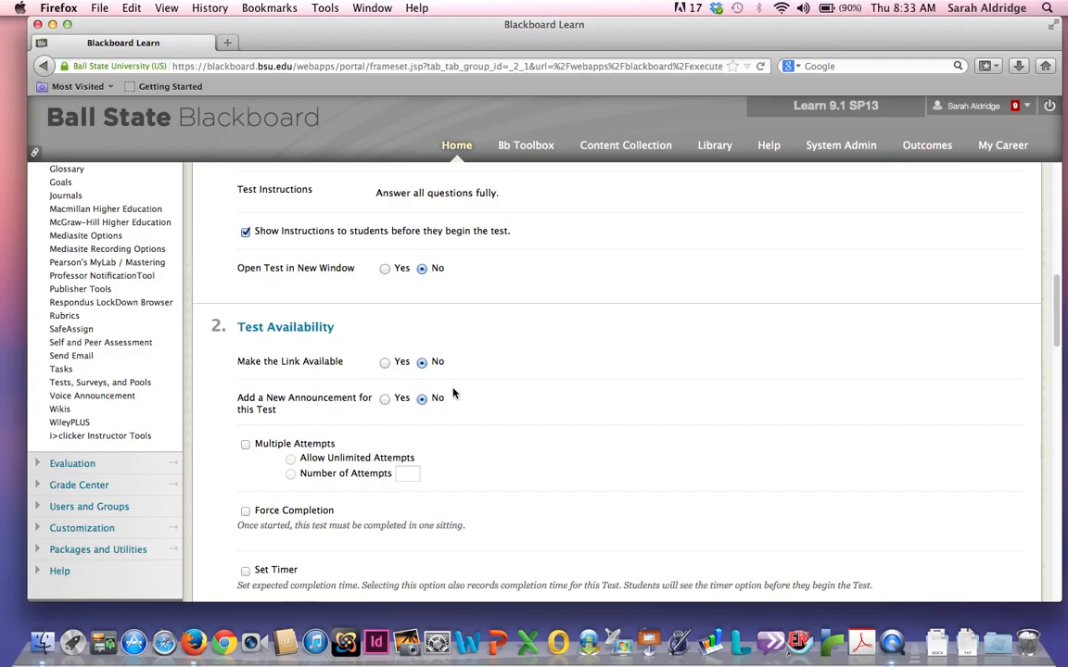
# Enable both the Display After and Display Until date restrictions in the Test Availability section.
pyautogui.scroll(-3, 460, 388)
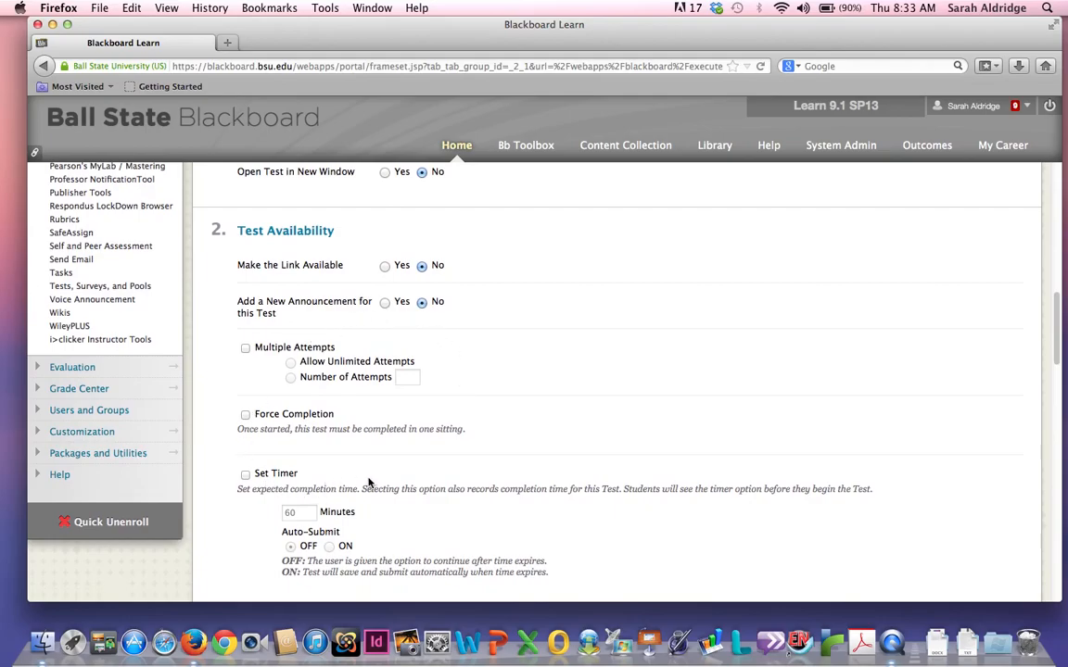
pyautogui.scroll(-2, 474, 477)
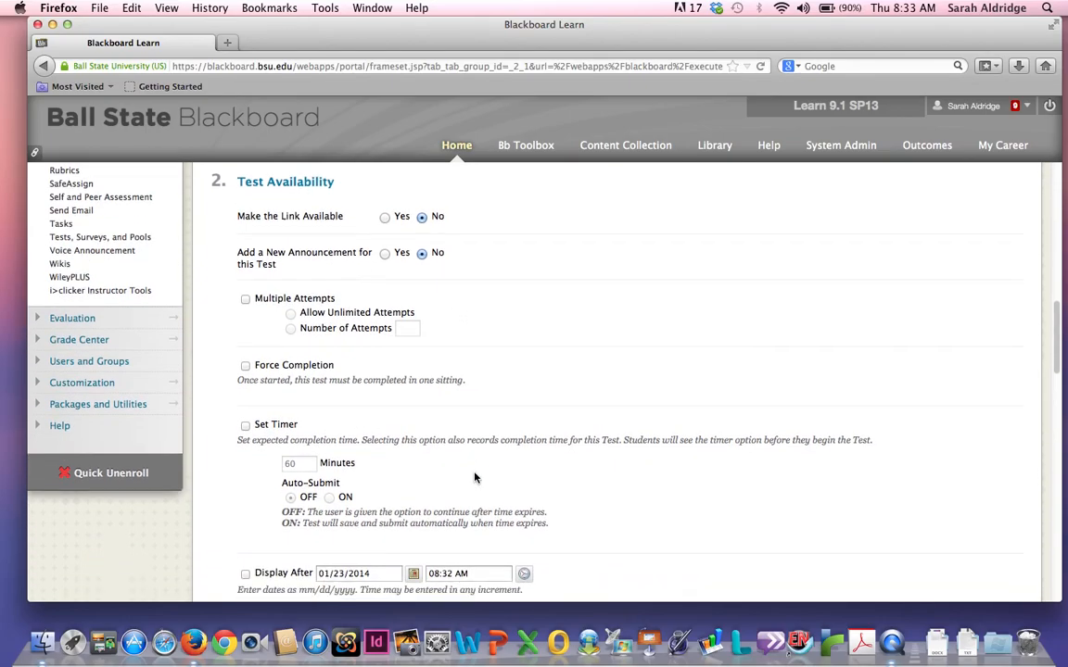
pyautogui.scroll(-3, 475, 477)
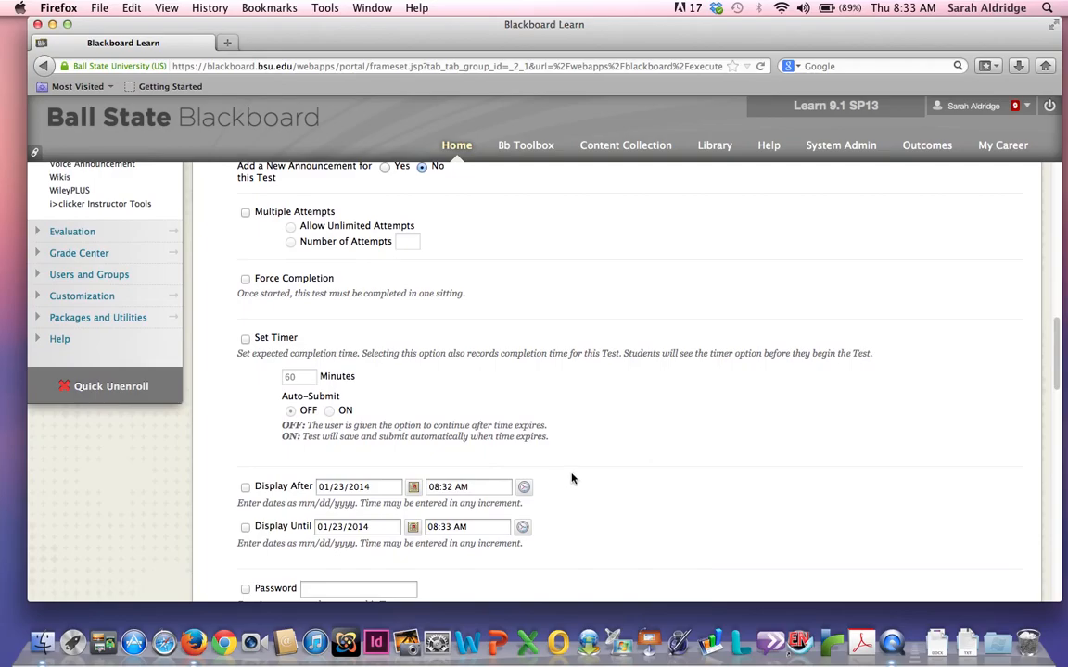
pyautogui.scroll(-4, 572, 484)
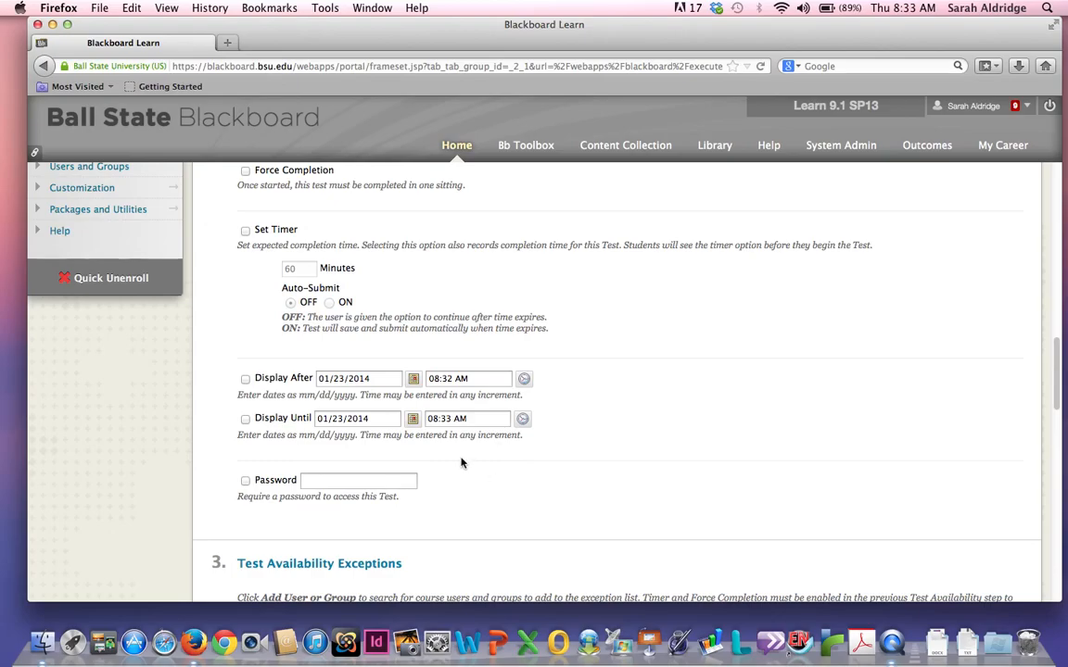
pyautogui.click(245, 379)
pyautogui.click(245, 420)
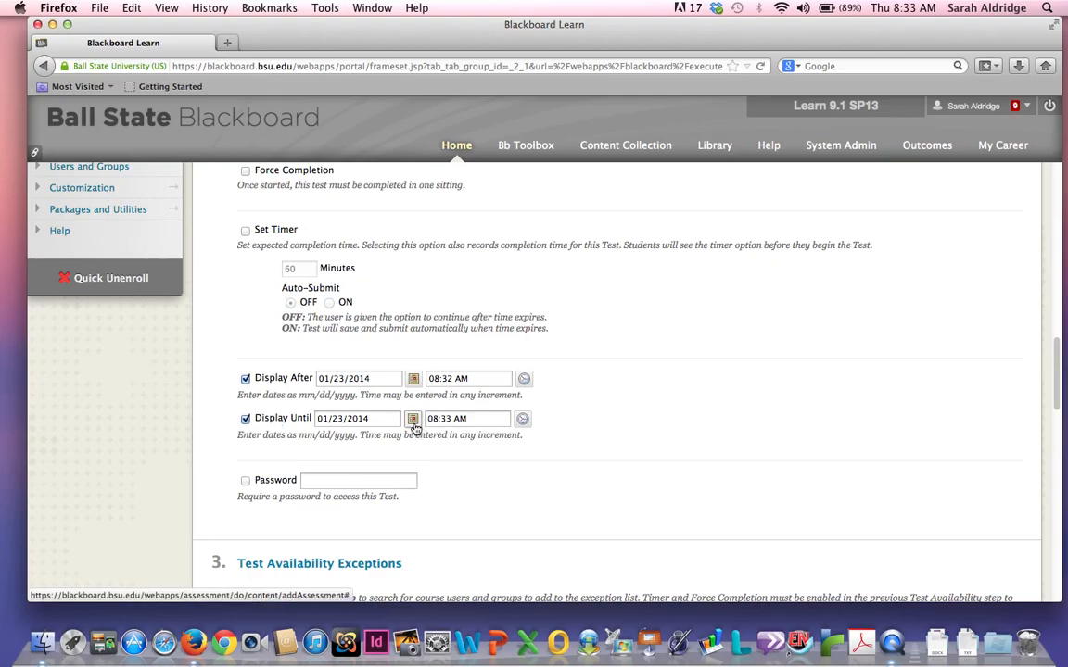
# Set the Display Until date of the test to 01/30/2014.
pyautogui.click(413, 419)
pyautogui.click(517, 528)
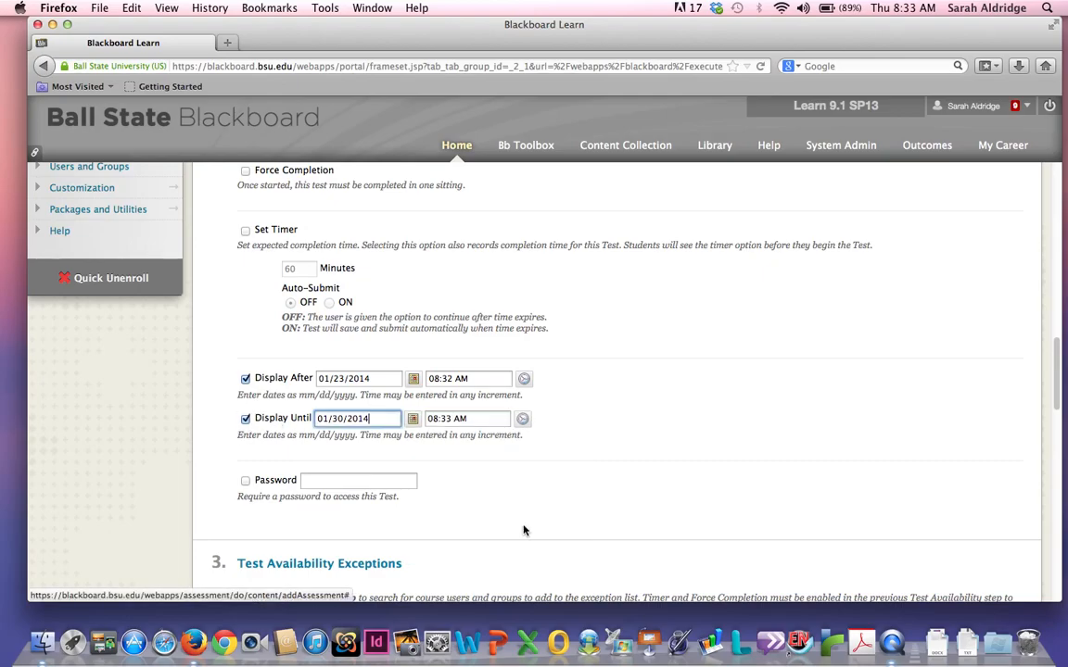
pyautogui.scroll(-1, 492, 541)
pyautogui.scroll(-2, 492, 541)
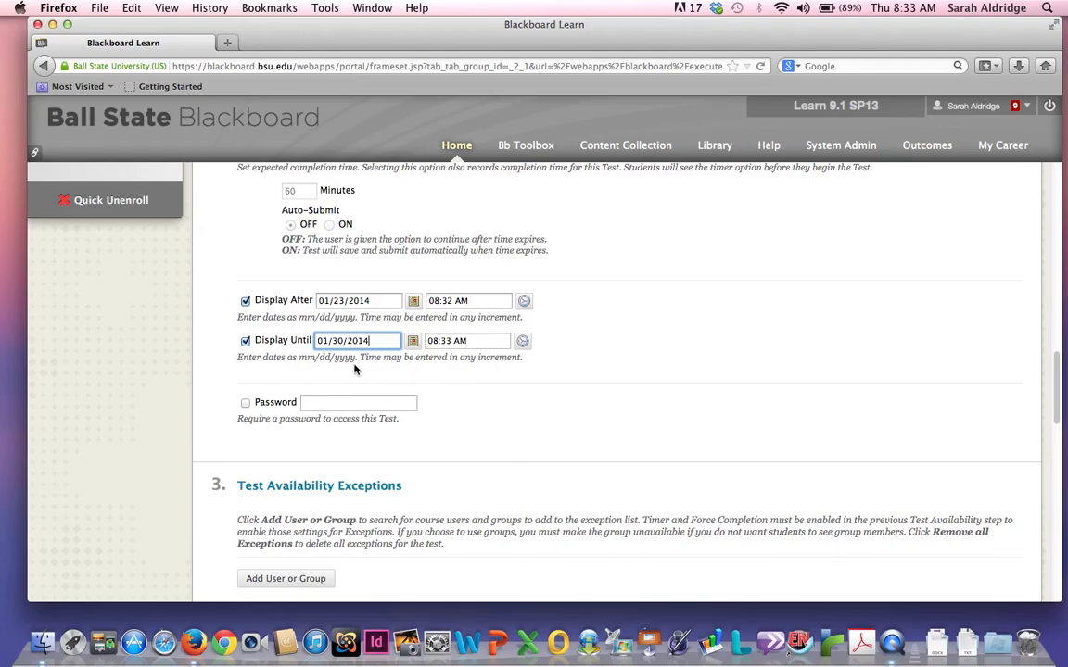
# Review the availability exceptions, due date, self-assessment, results and feedback, and test presentation settings of the Test Options.
pyautogui.scroll(-5, 477, 461)
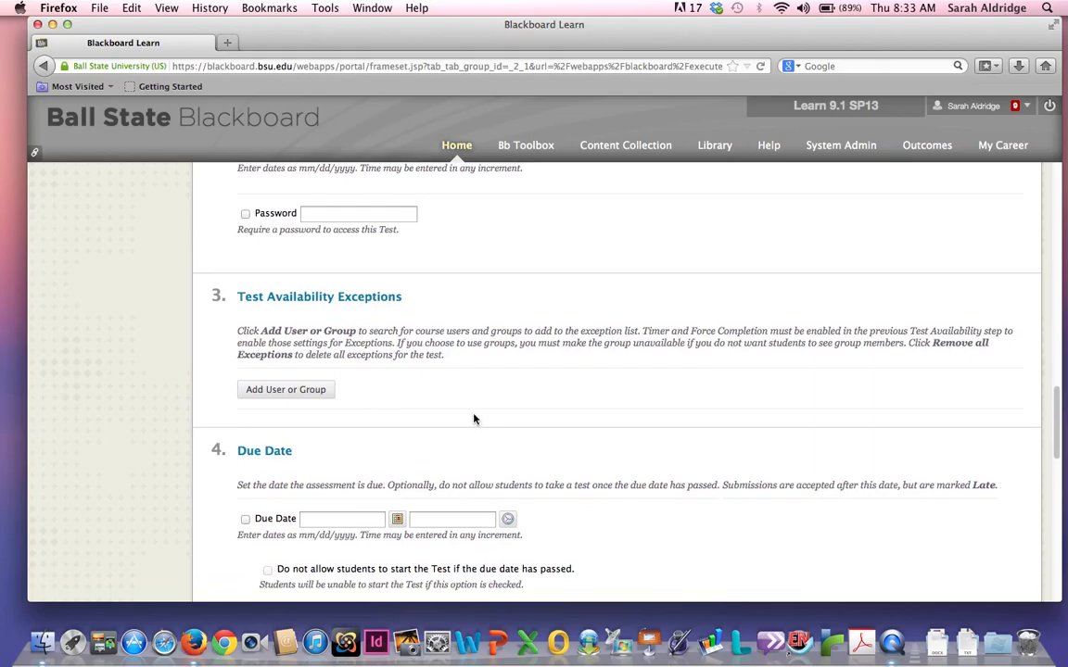
pyautogui.scroll(-2, 474, 418)
pyautogui.scroll(-1, 475, 418)
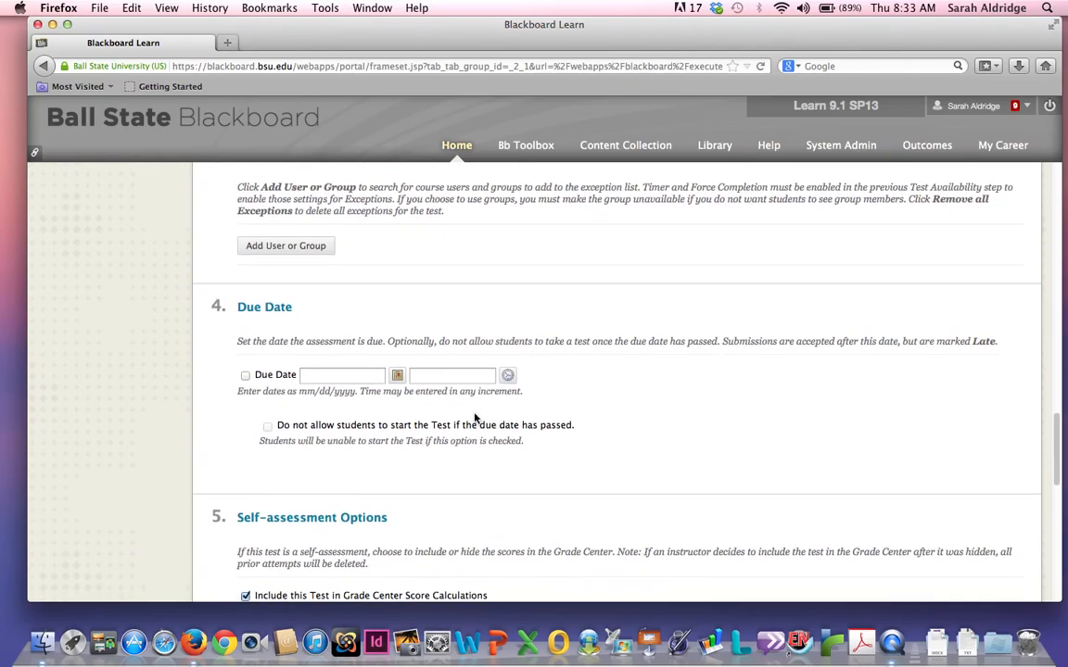
pyautogui.scroll(-3, 474, 471)
pyautogui.scroll(-2, 473, 471)
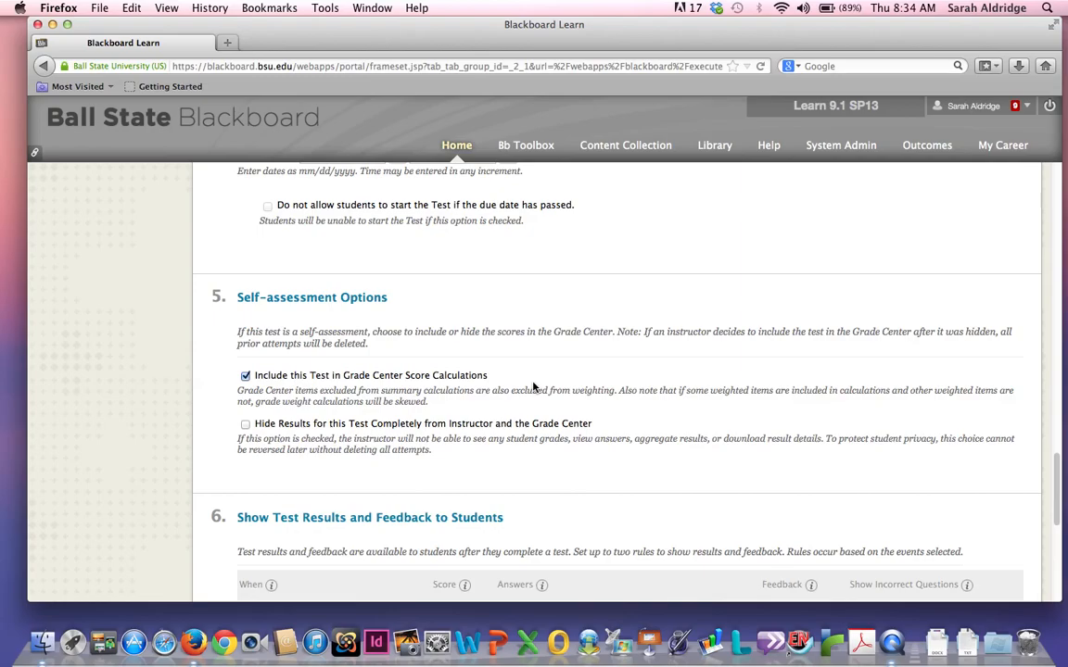
pyautogui.scroll(-1, 534, 387)
pyautogui.scroll(-1, 535, 387)
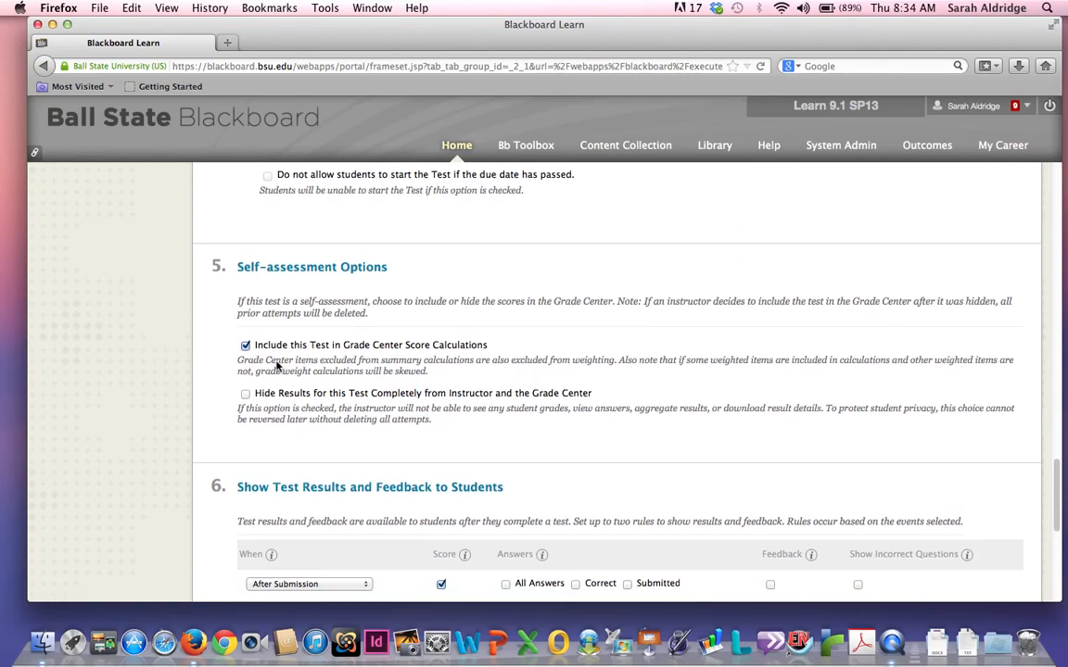
pyautogui.scroll(-2, 520, 396)
pyautogui.scroll(-10, 520, 396)
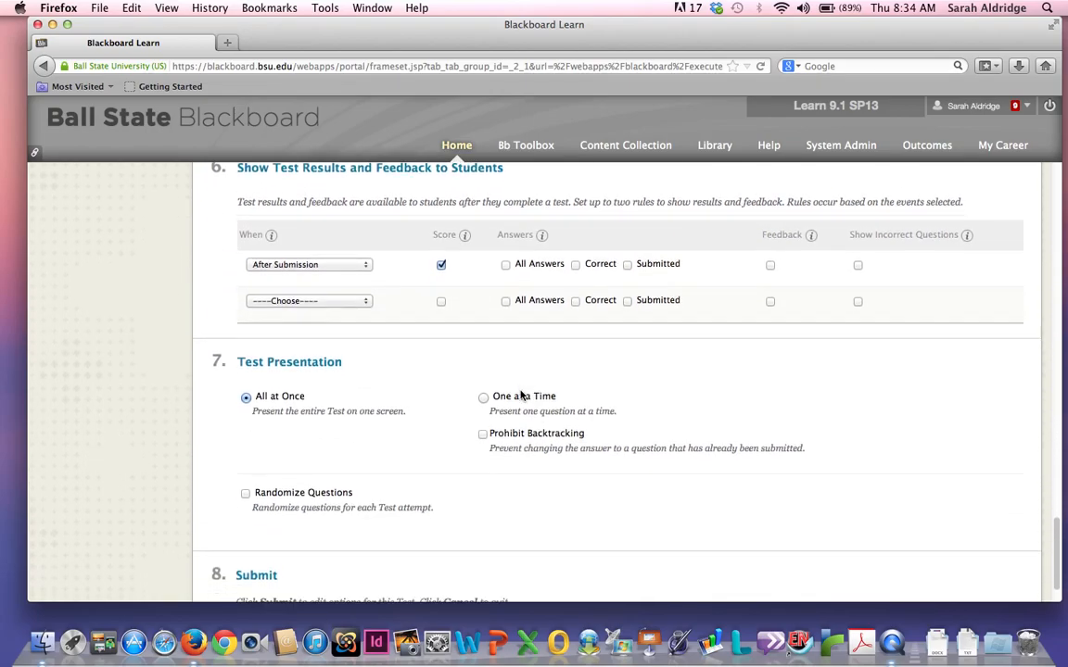
# Enable Randomize Questions in the Test Presentation section and submit the Test Options.
pyautogui.scroll(-2, 522, 396)
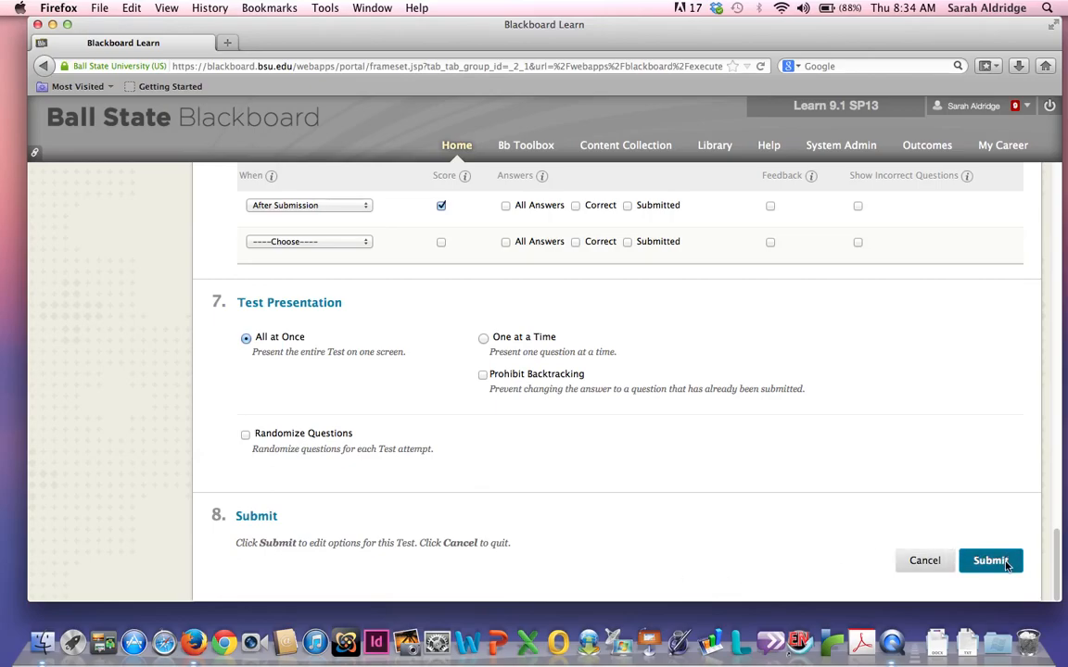
pyautogui.click(245, 436)
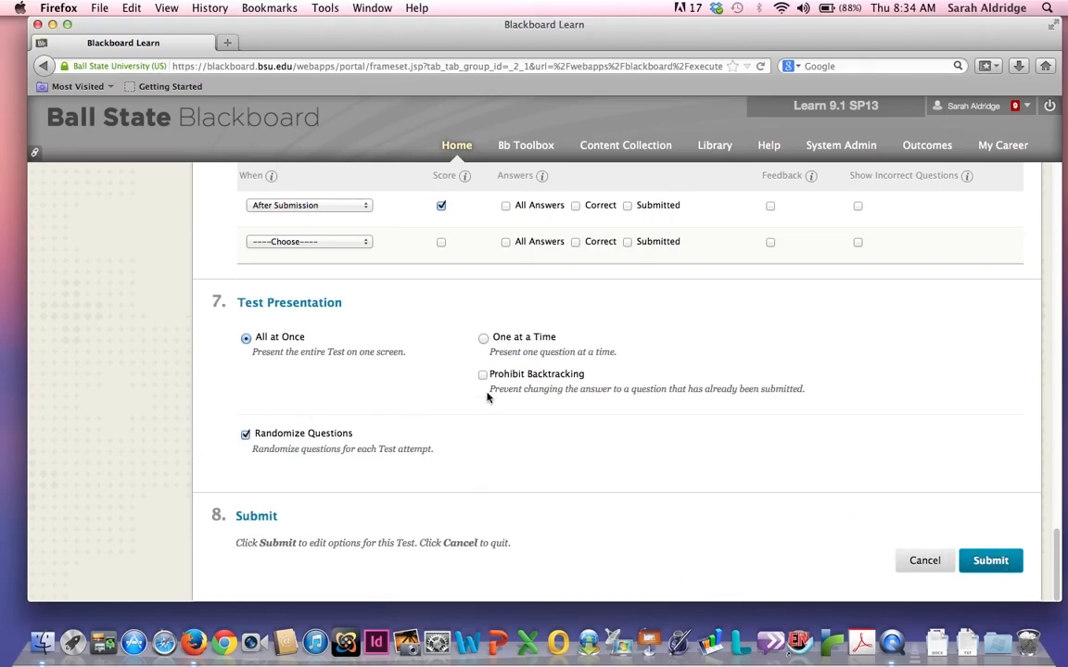
pyautogui.click(988, 561)
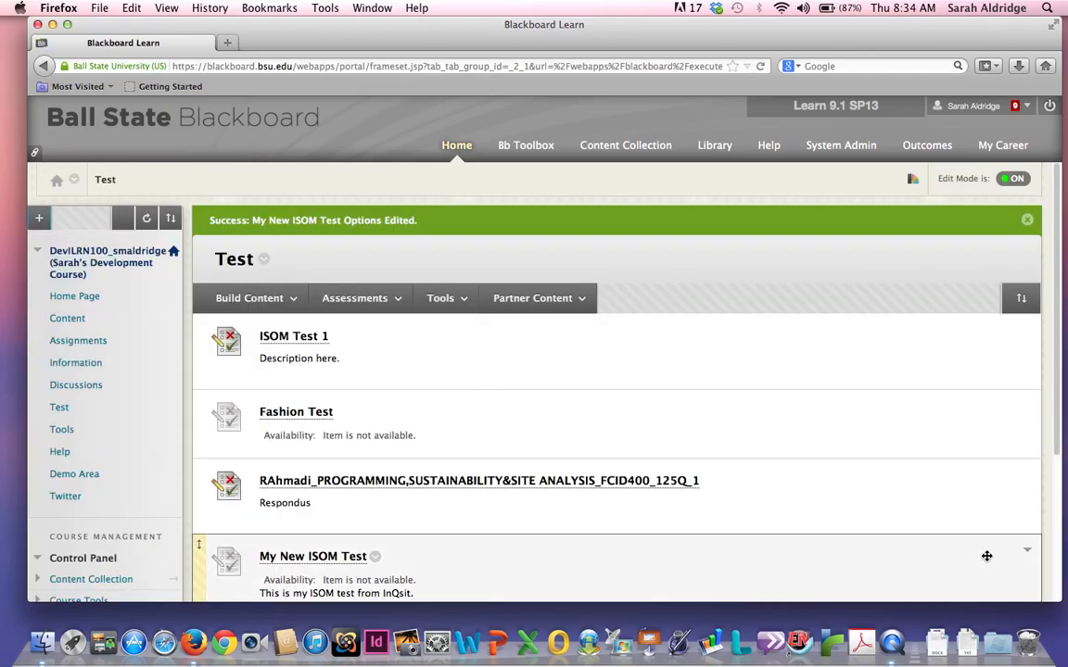
# Open the Respondus LockDown Browser dashboard from the course tools.
pyautogui.scroll(-3, 851, 540)
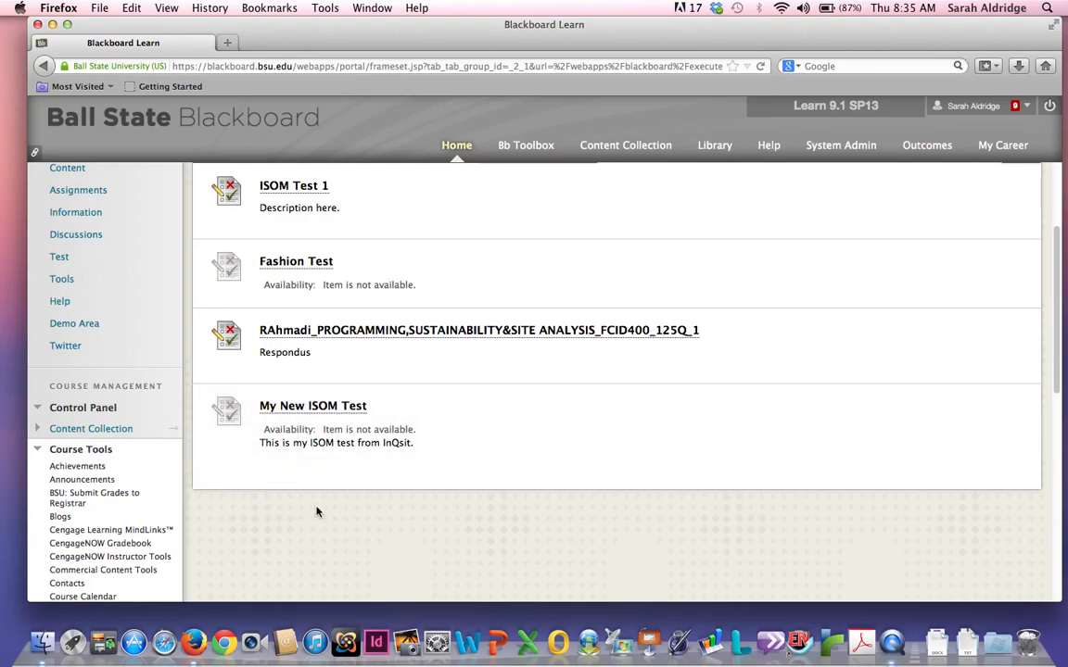
pyautogui.scroll(-5, 316, 511)
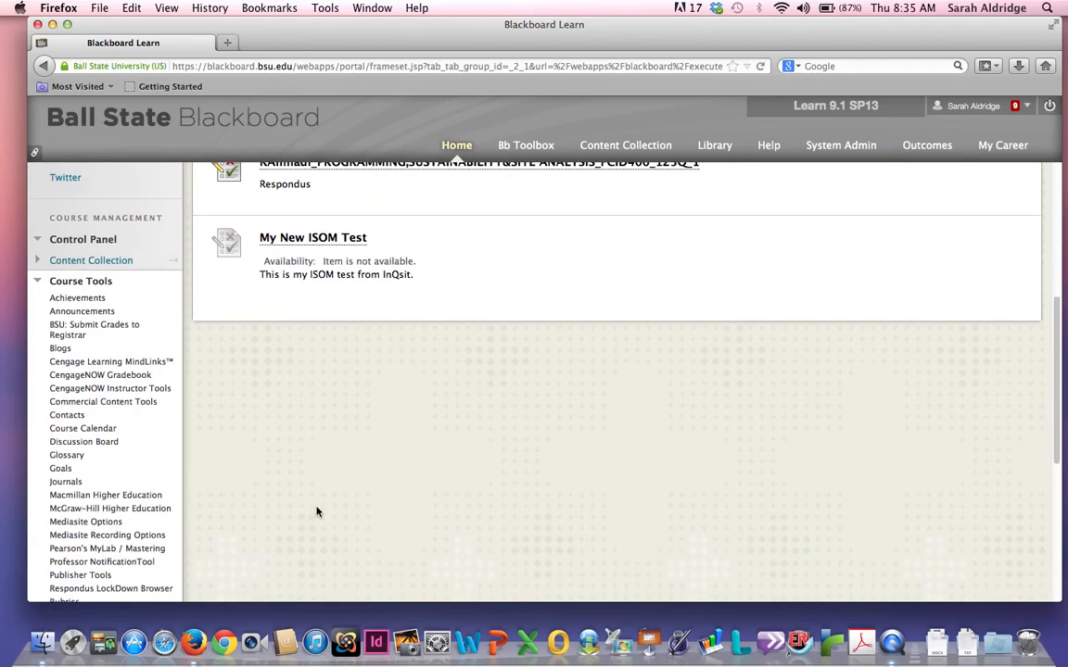
pyautogui.scroll(2, 316, 512)
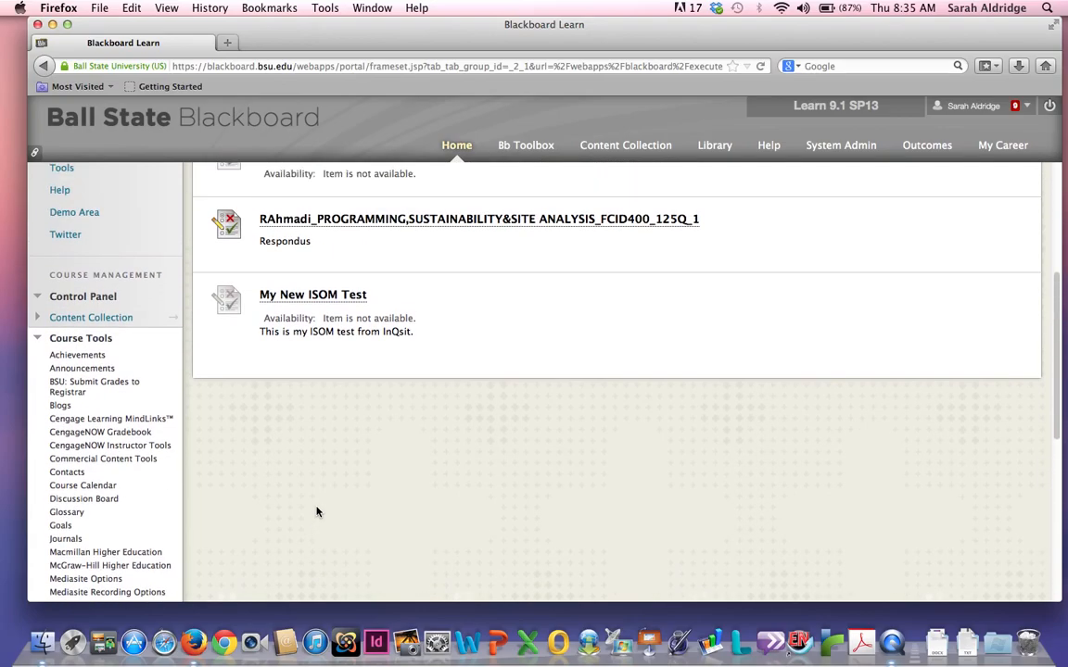
pyautogui.scroll(-5, 316, 512)
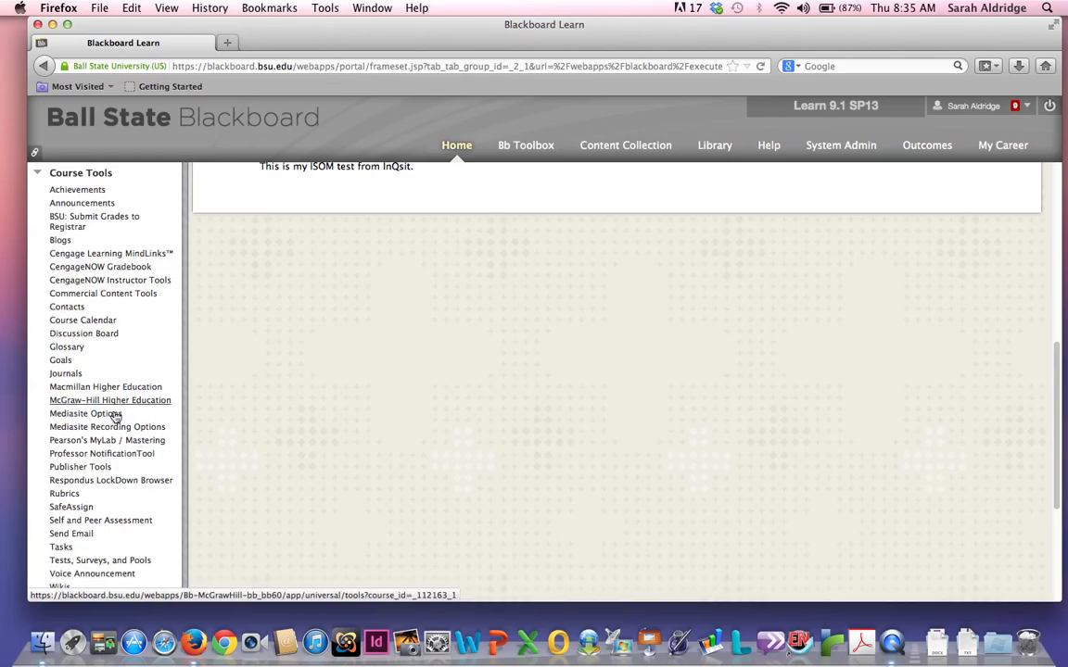
pyautogui.click(130, 482)
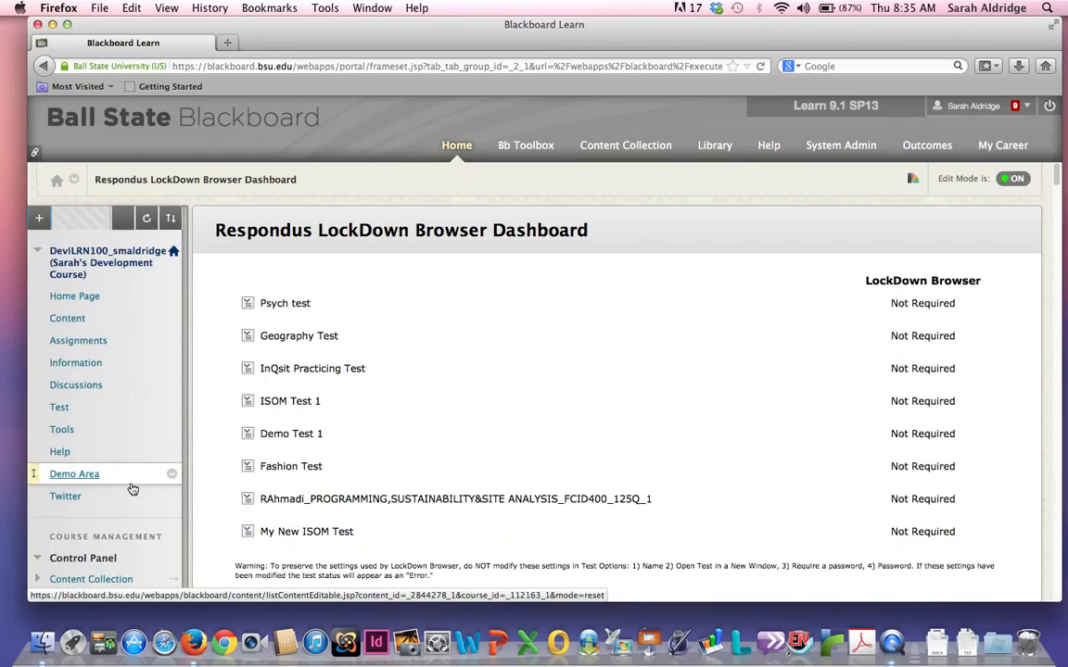
# Require Respondus LockDown Browser for "My New ISOM Test" without any optional passwords, and save the setting.
pyautogui.scroll(-2, 391, 427)
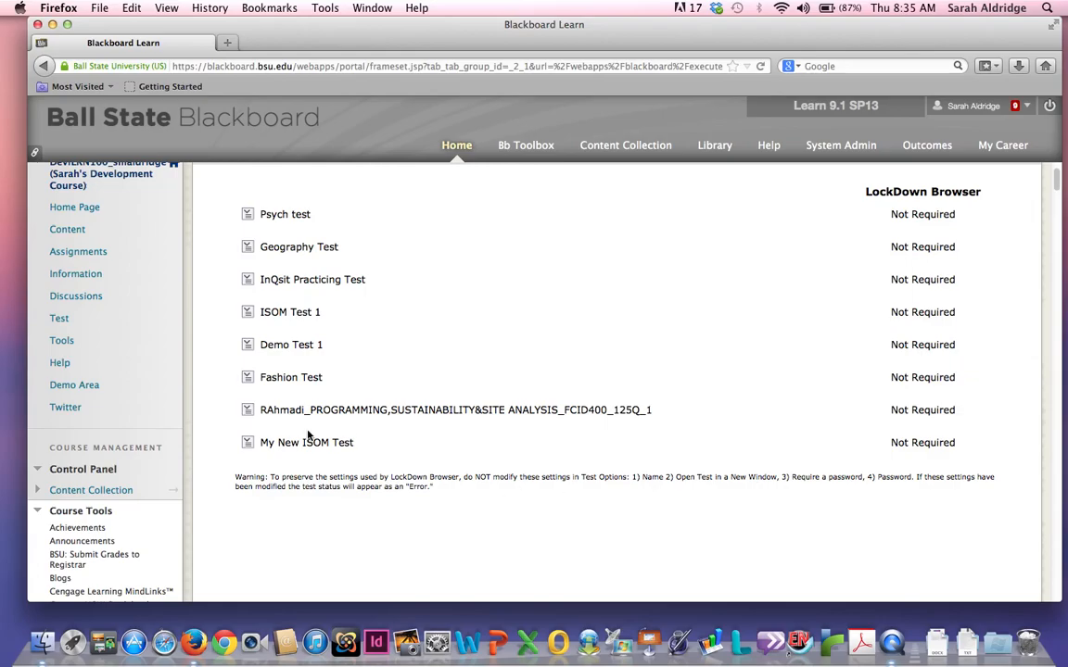
pyautogui.click(247, 445)
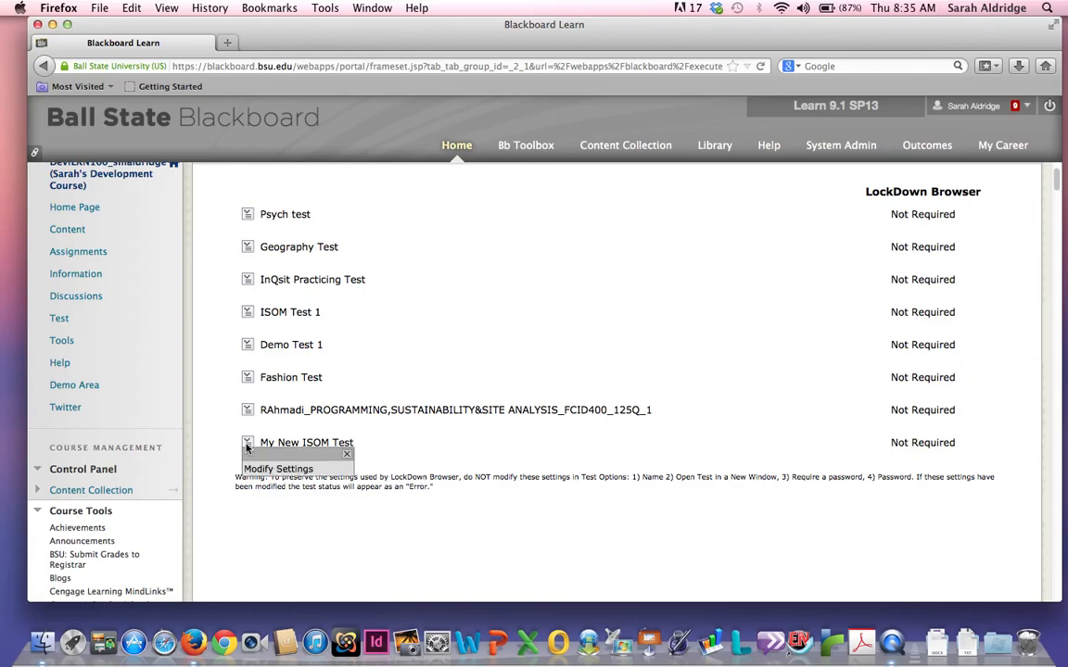
pyautogui.click(267, 470)
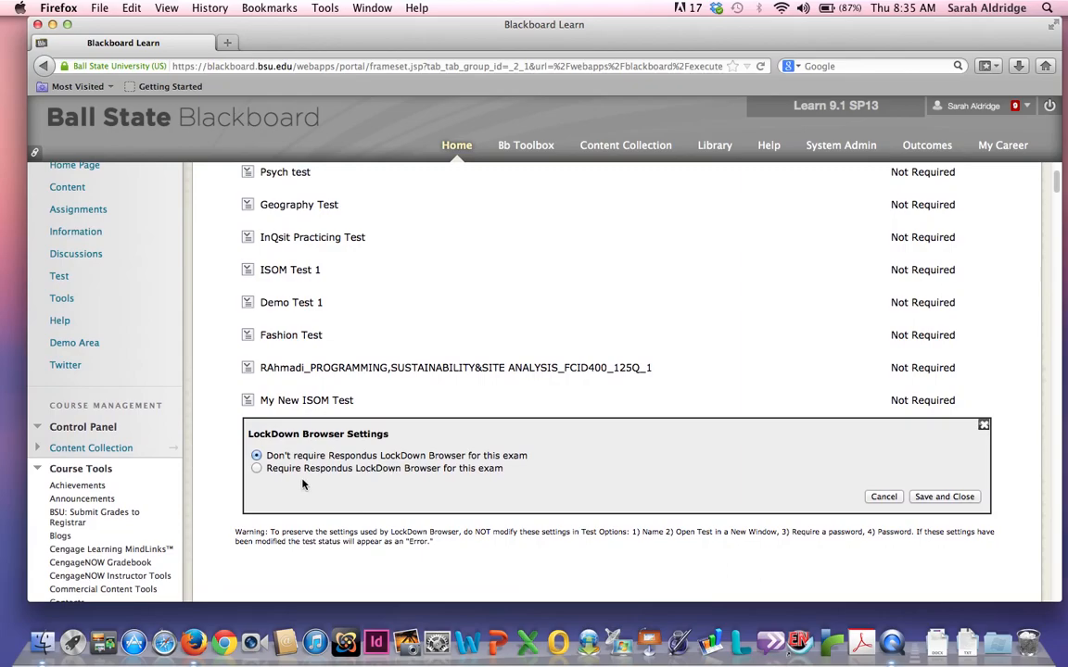
pyautogui.click(256, 469)
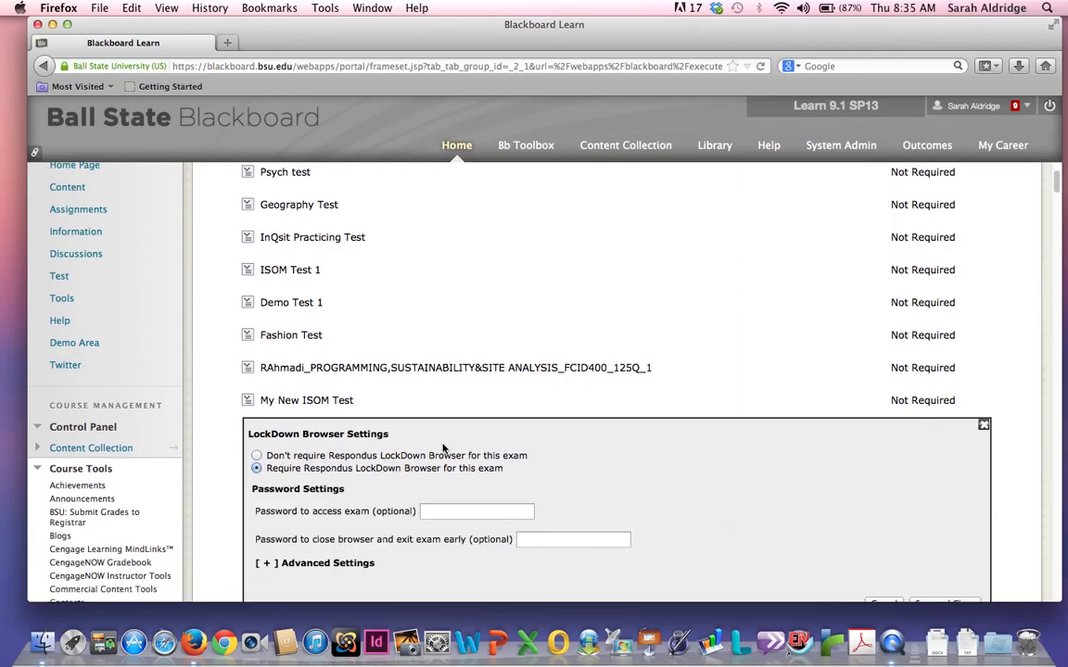
pyautogui.scroll(-3, 599, 489)
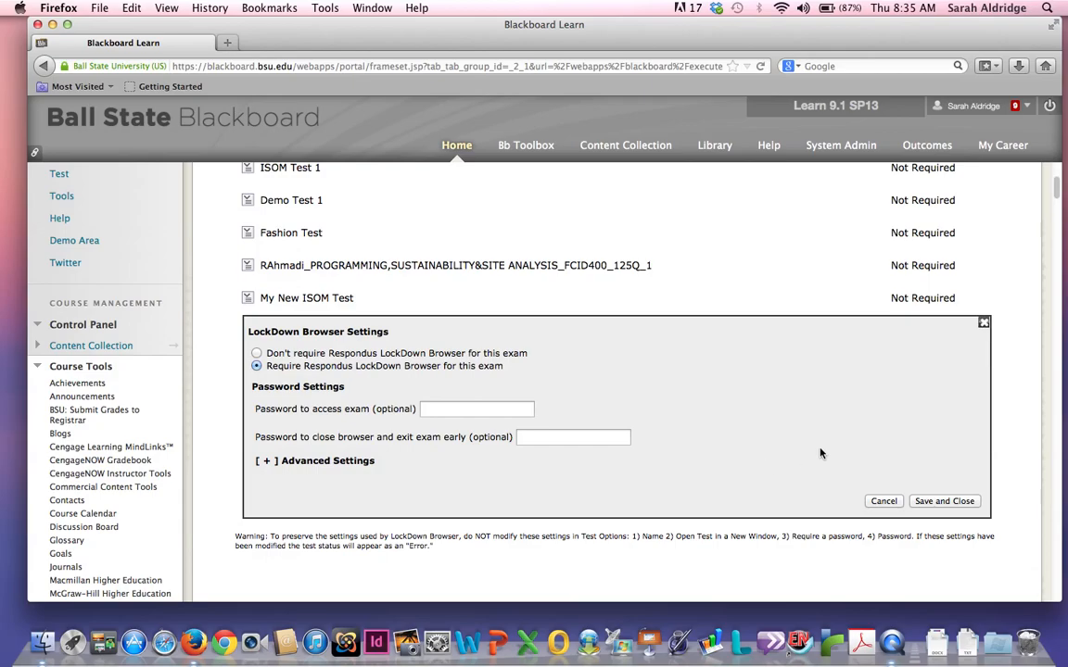
pyautogui.click(967, 501)
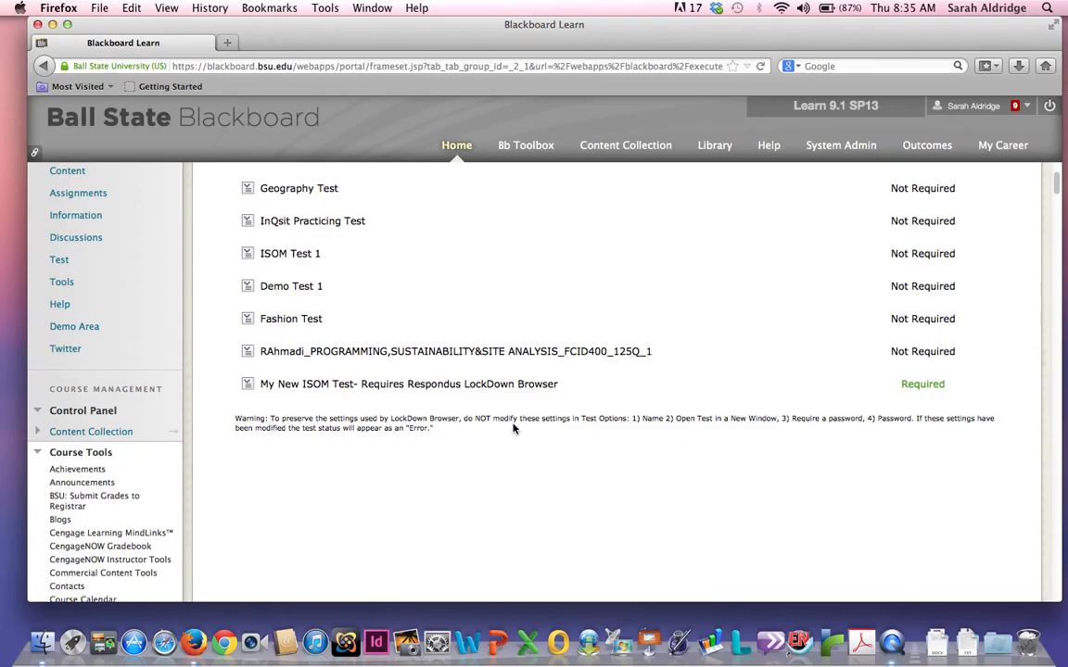
pyautogui.scroll(5, 492, 417)
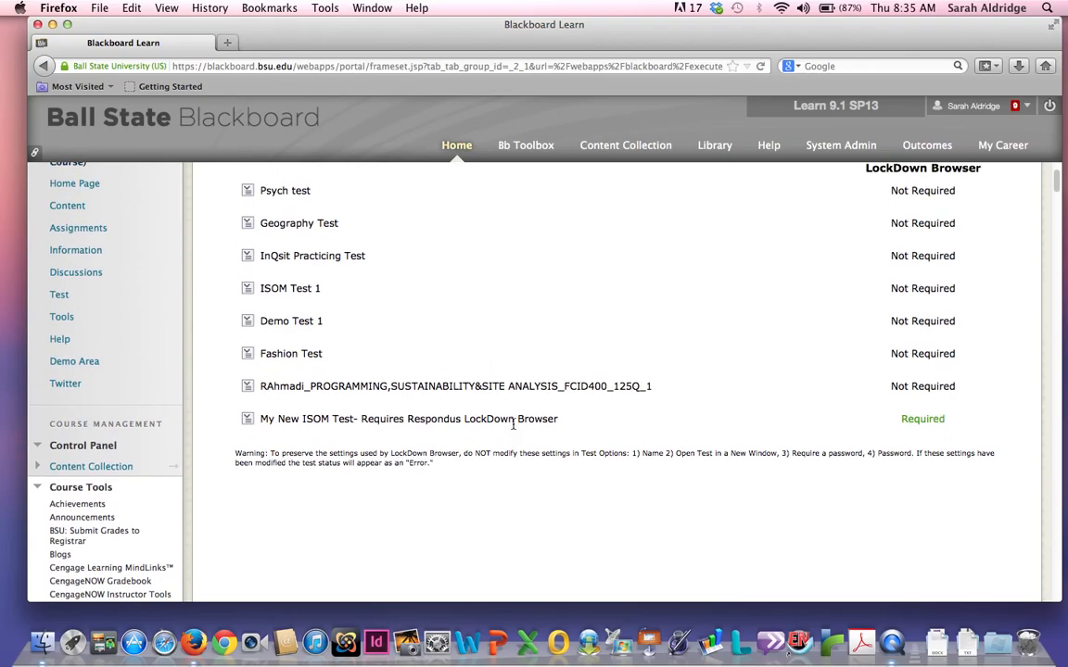